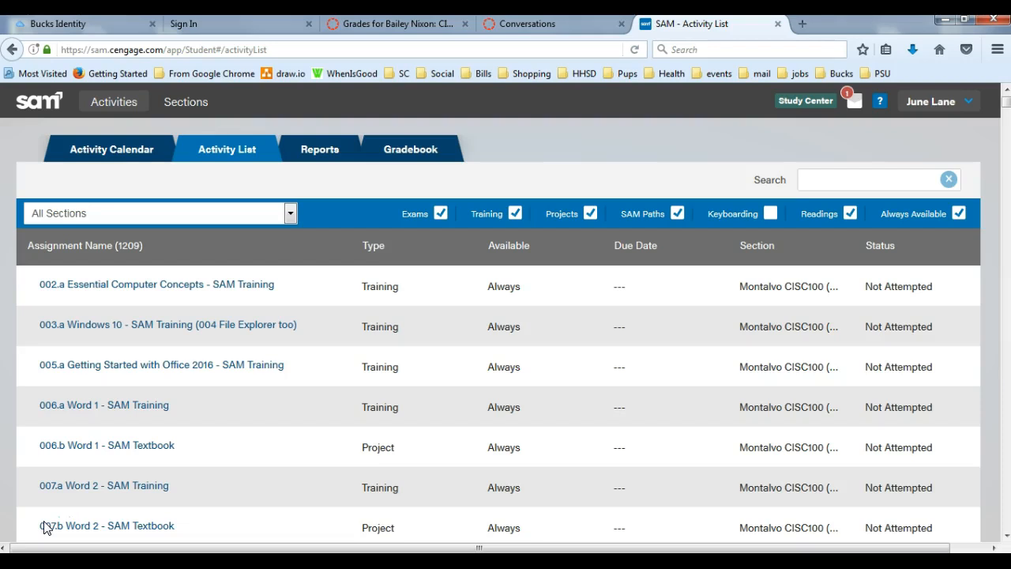
Filter the activity list to the instructor's N02 (FALL 2017) section and exclude exams and training
click(117, 215)
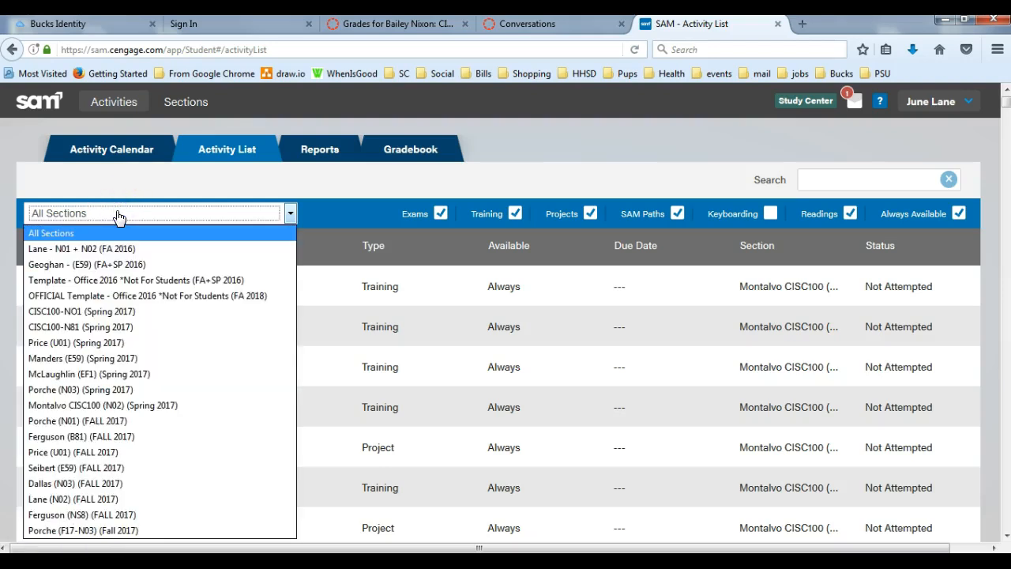
click(109, 500)
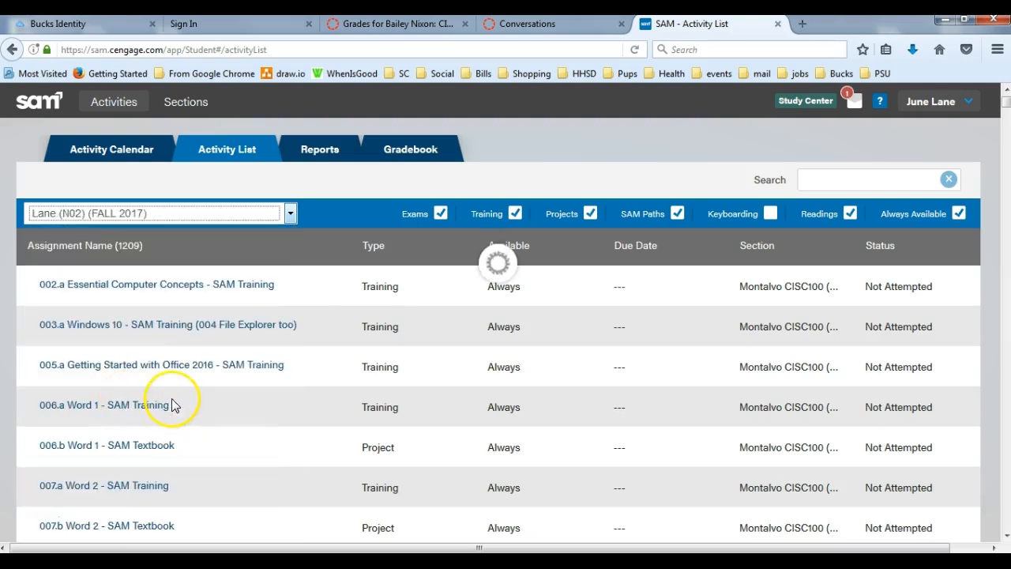
click(440, 214)
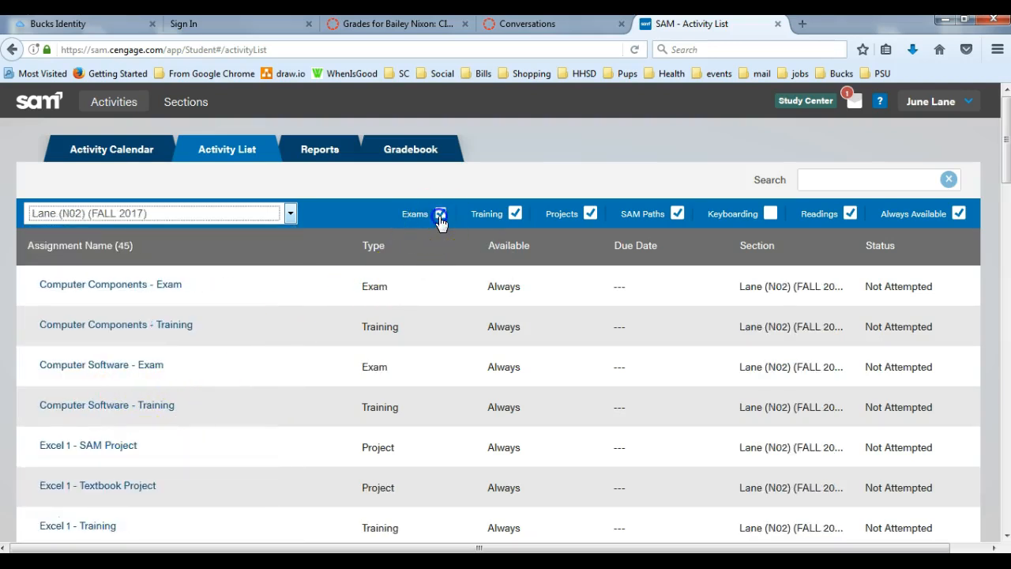
click(515, 216)
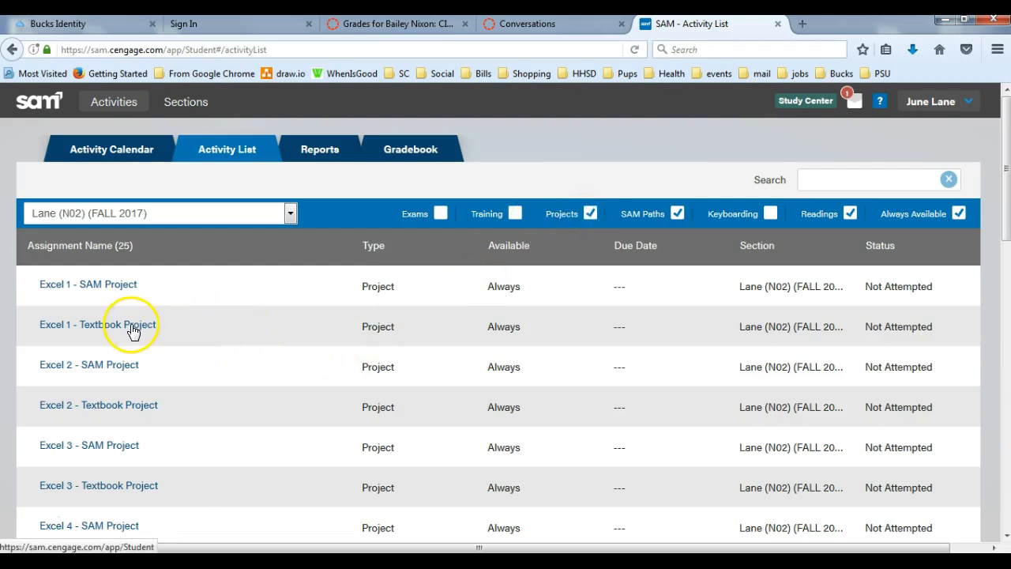
Open the Excel 1 - Textbook Project assignment and start it
click(109, 327)
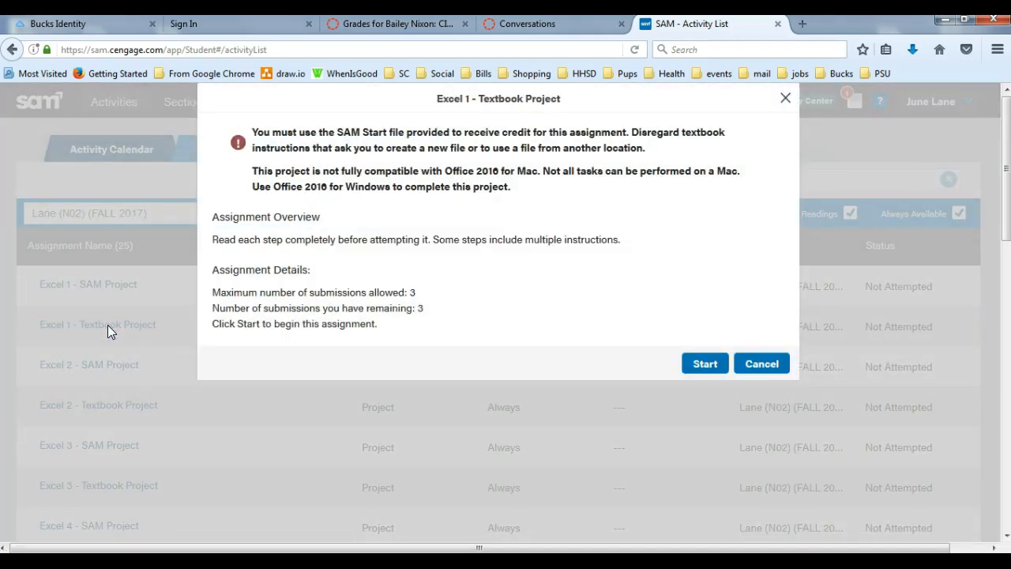
click(702, 365)
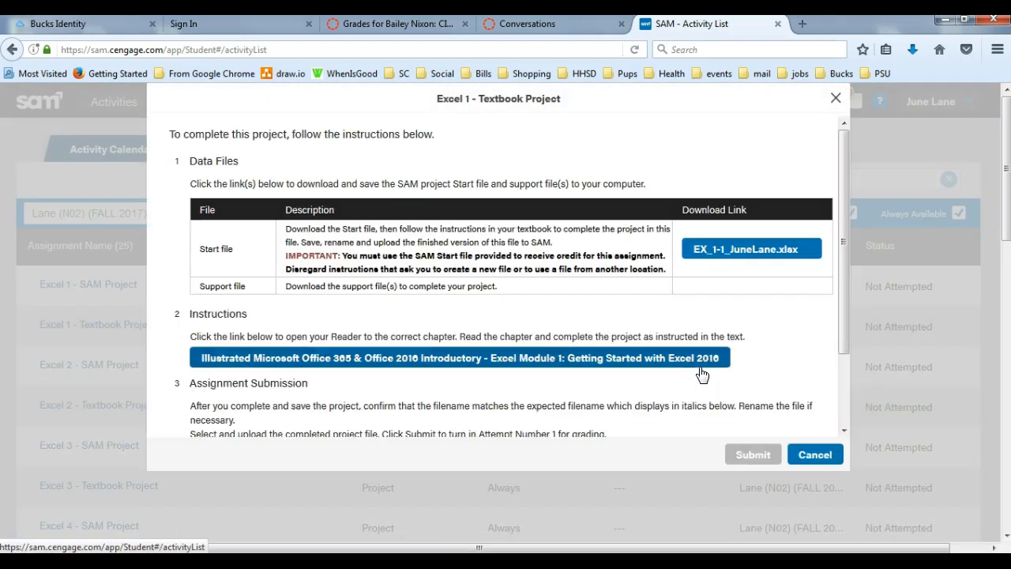
click(718, 260)
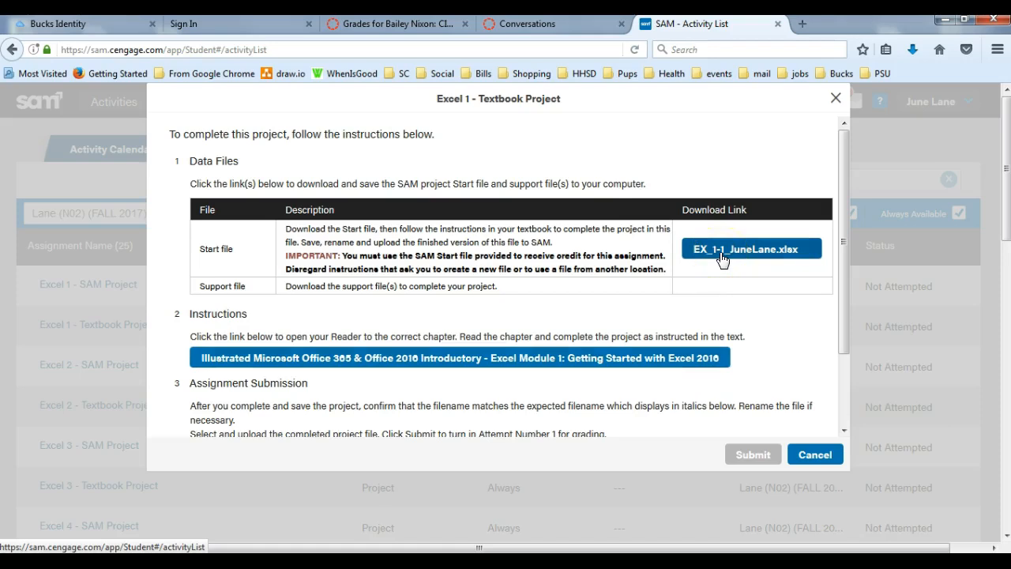
Copy the expected submission filename from the assignment and open the project's Start file in Microsoft Excel
scroll(557, 311, down, 2)
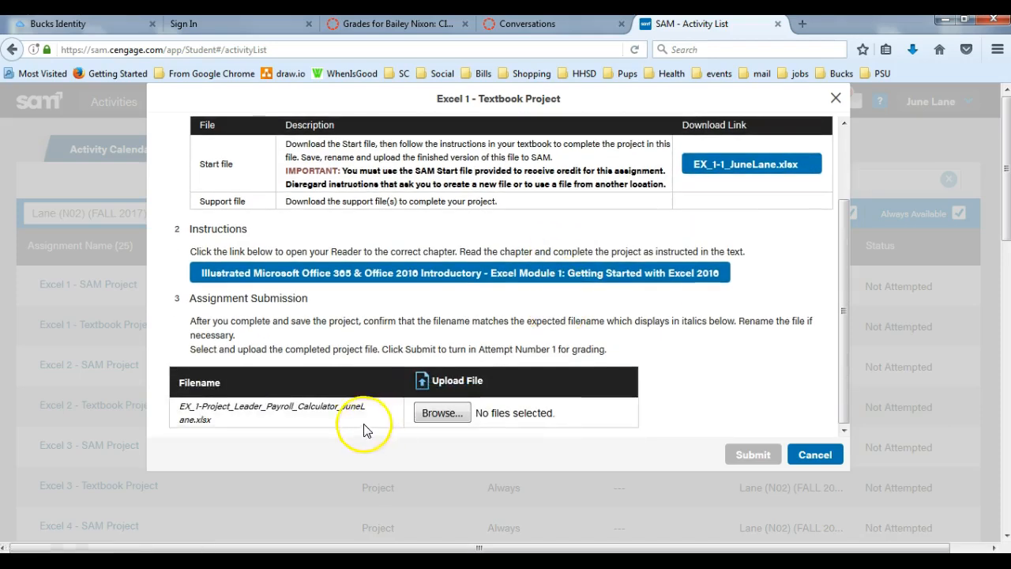
triple_click(182, 408)
key(ctrl+c)
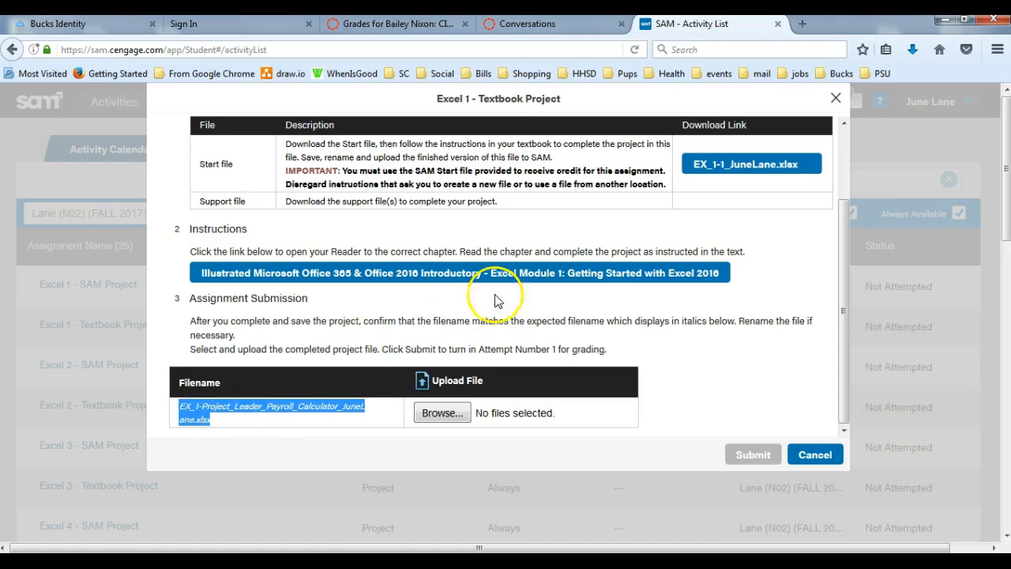
click(730, 174)
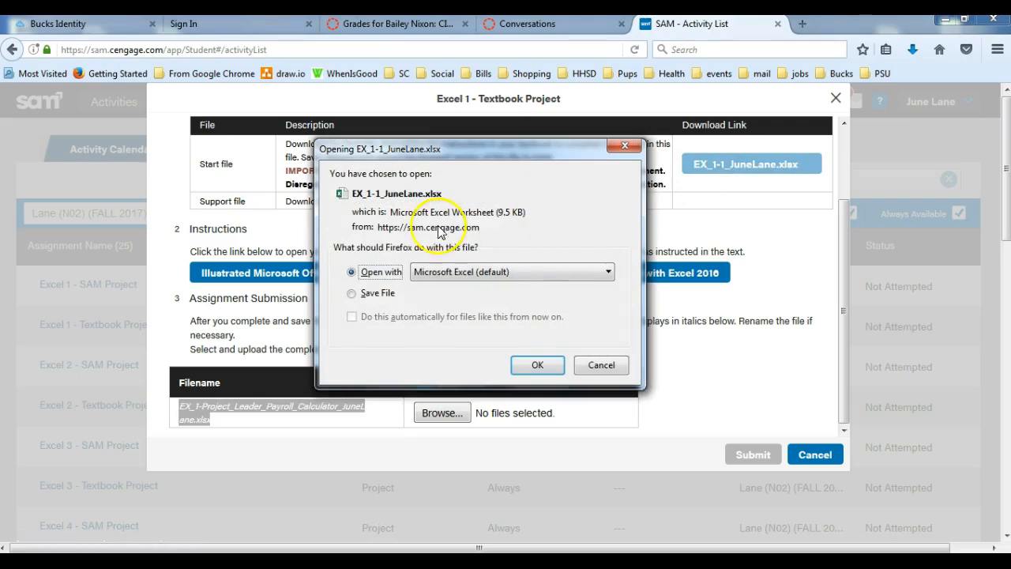
click(546, 365)
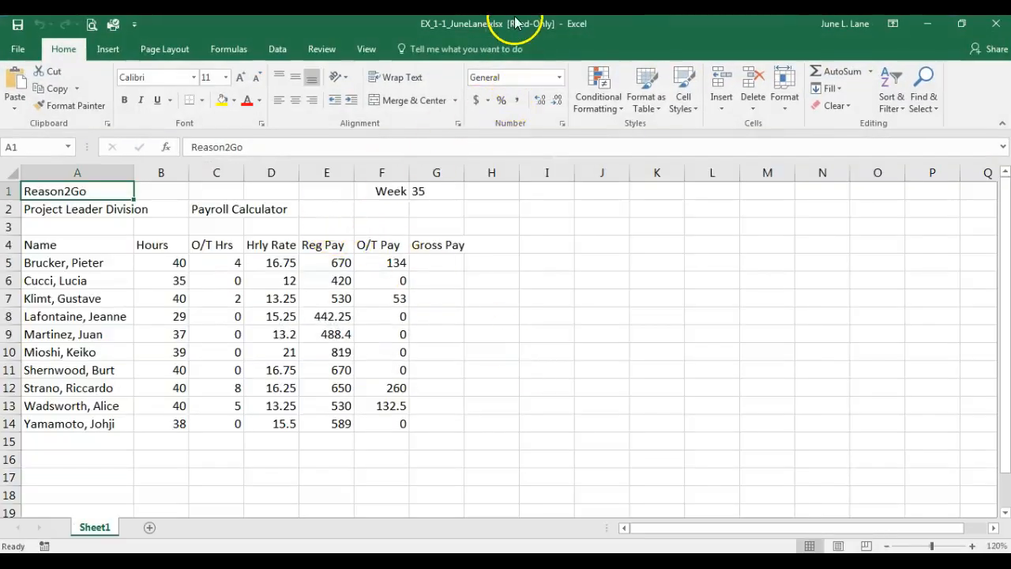
Save the read-only Start workbook to the Desktop as an xlsx file under the copied submission filename
click(17, 48)
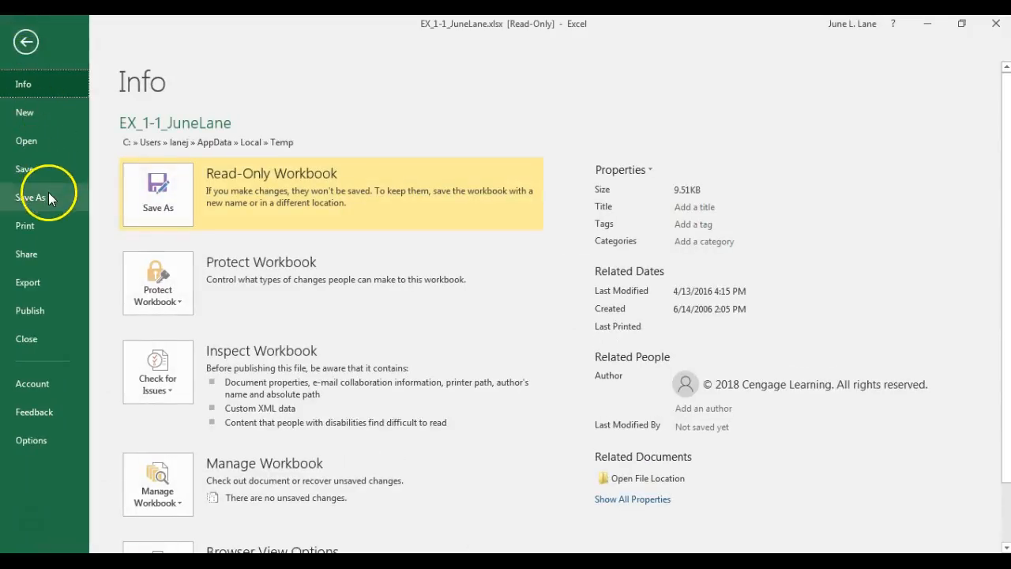
click(45, 203)
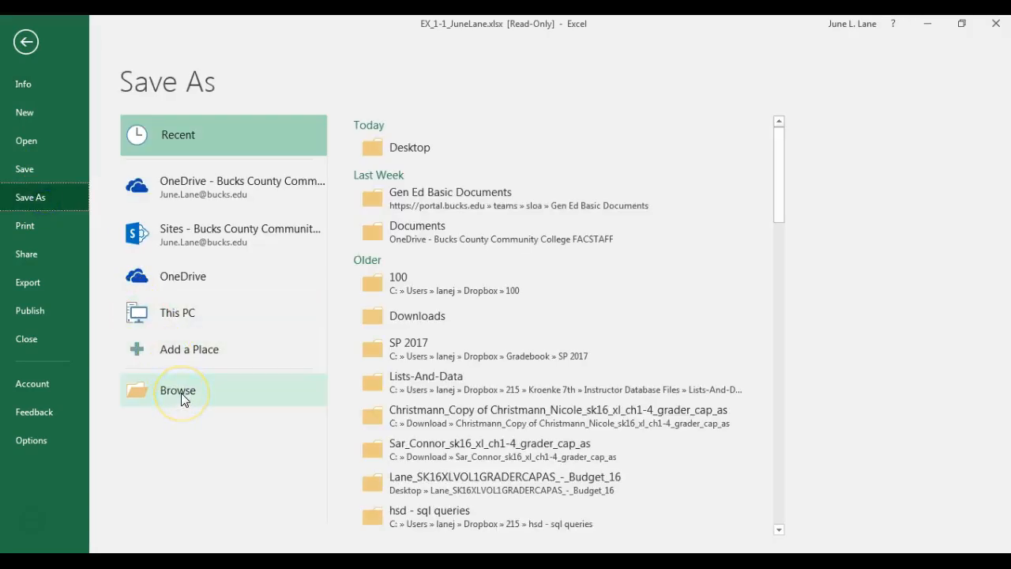
click(181, 393)
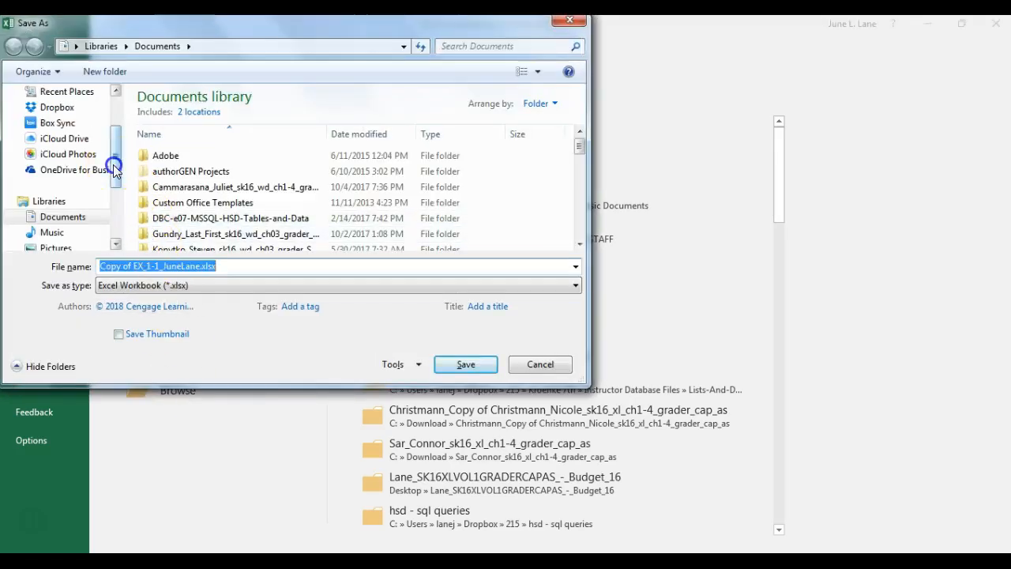
drag(113, 164, 114, 130)
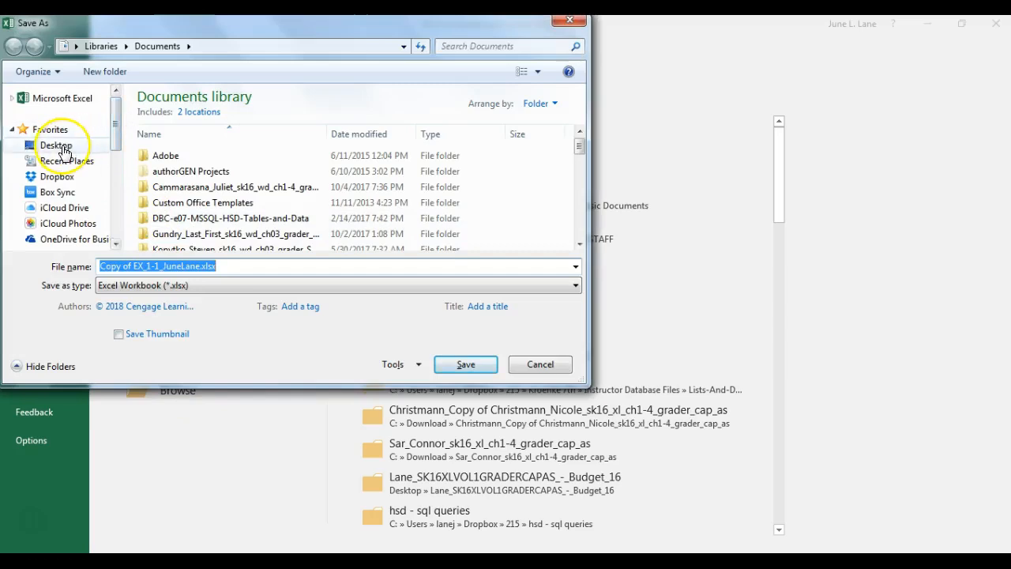
click(63, 148)
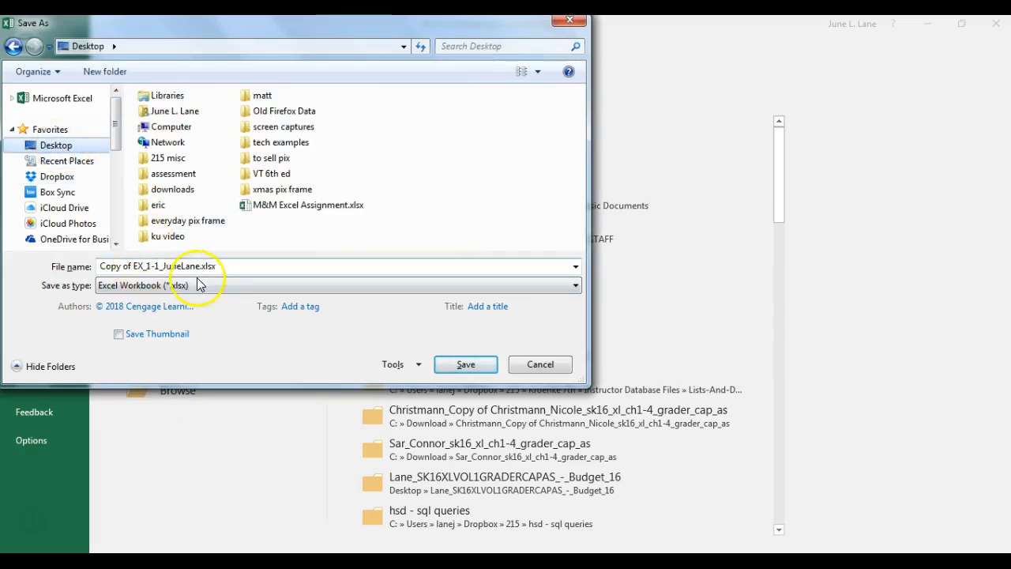
click(227, 266)
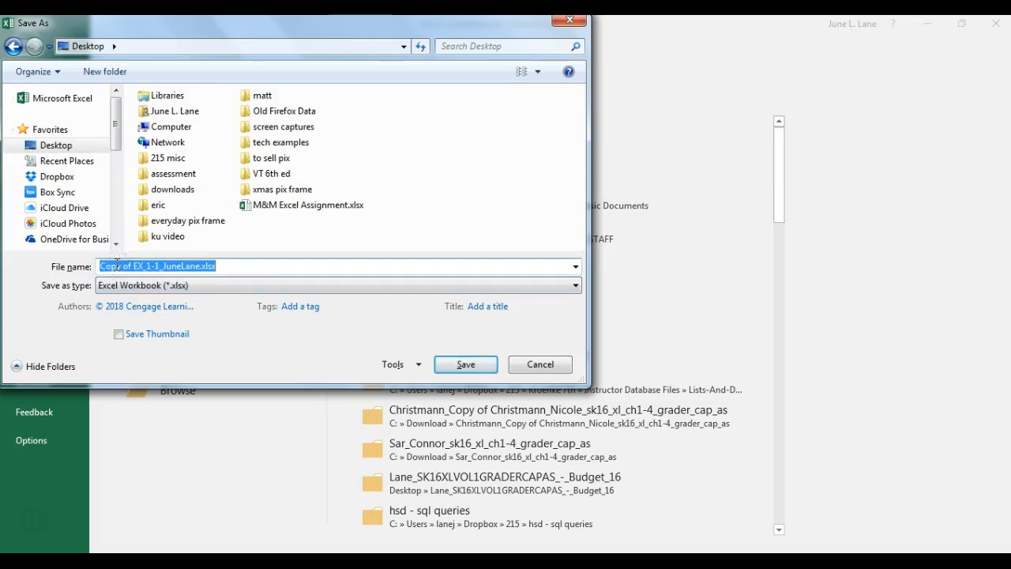
key(ctrl+v)
click(464, 366)
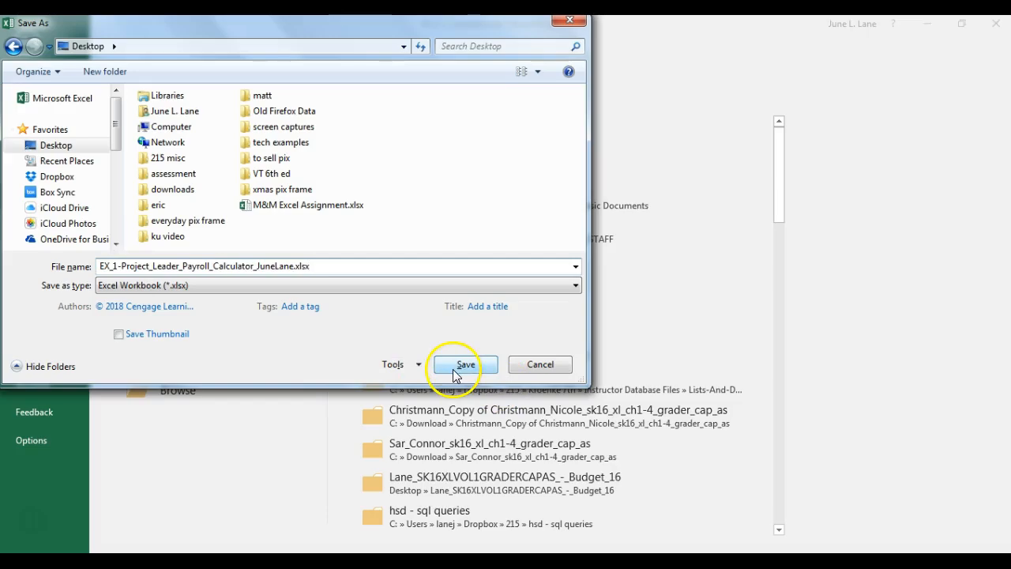
click(455, 368)
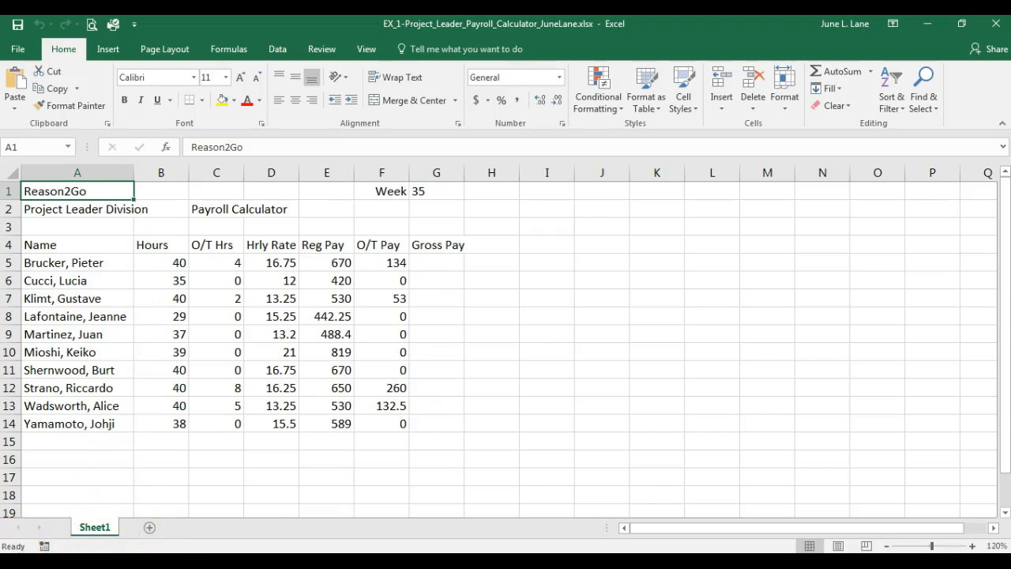
mouse_move(340, 563)
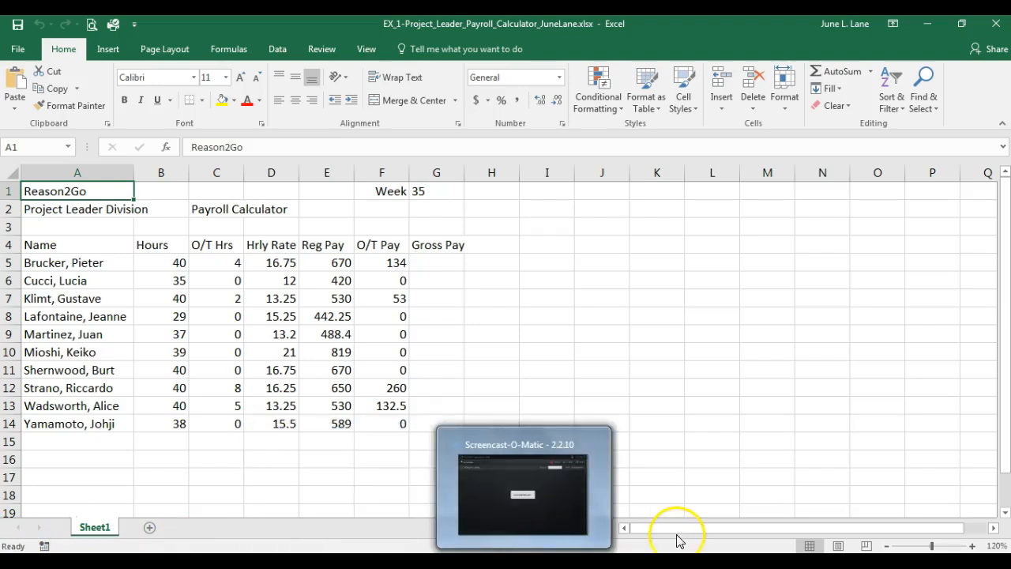
drag(677, 533, 650, 536)
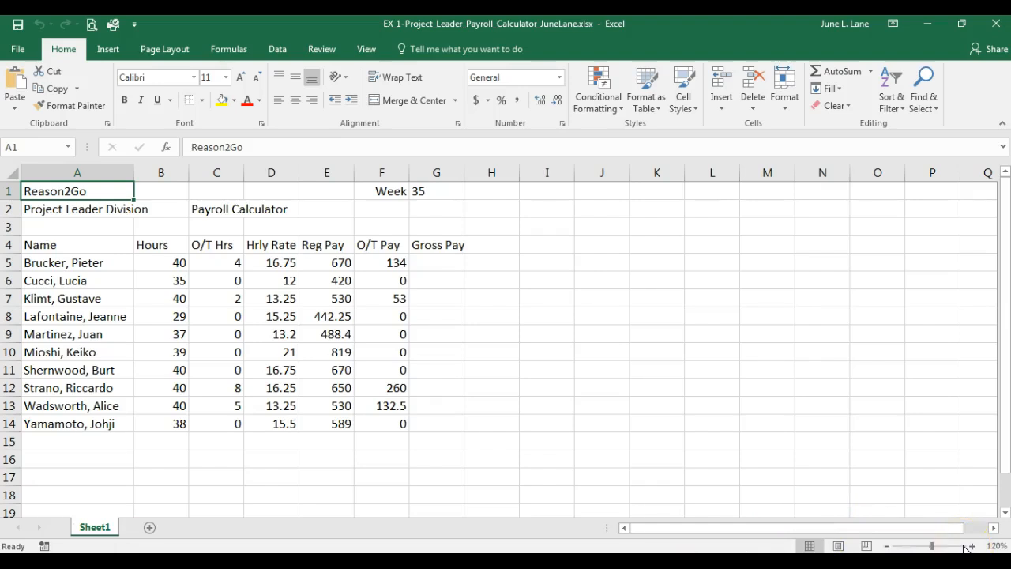
mouse_move(1005, 464)
mouse_down()
mouse_move(1006, 454)
mouse_move(1007, 492)
mouse_move(1007, 478)
mouse_up()
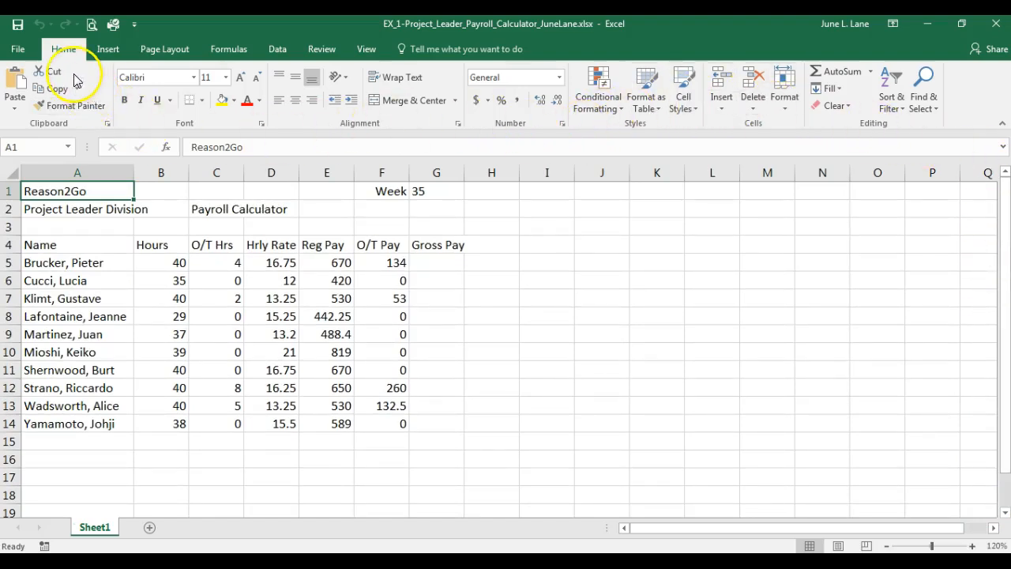
click(157, 51)
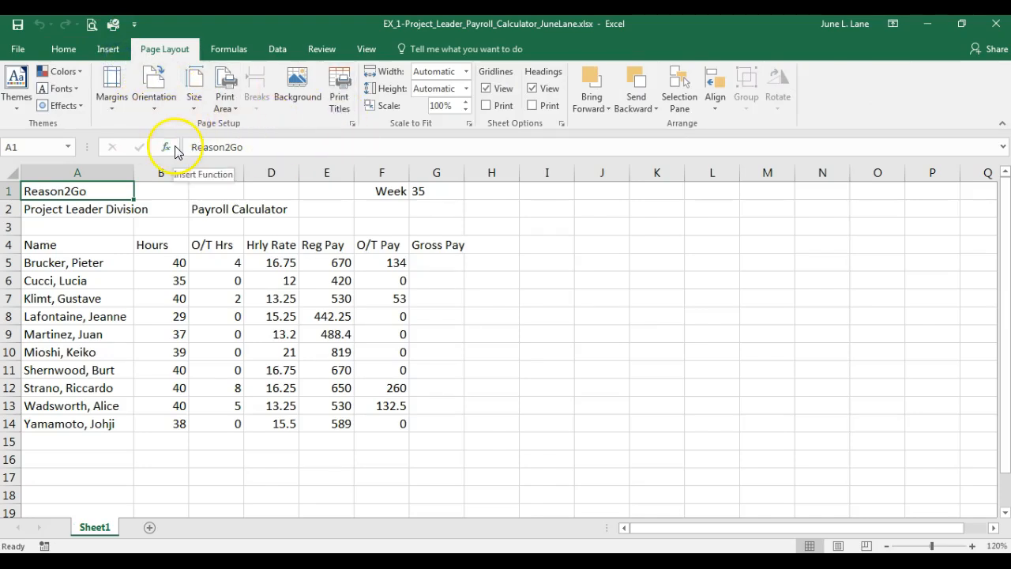
click(68, 49)
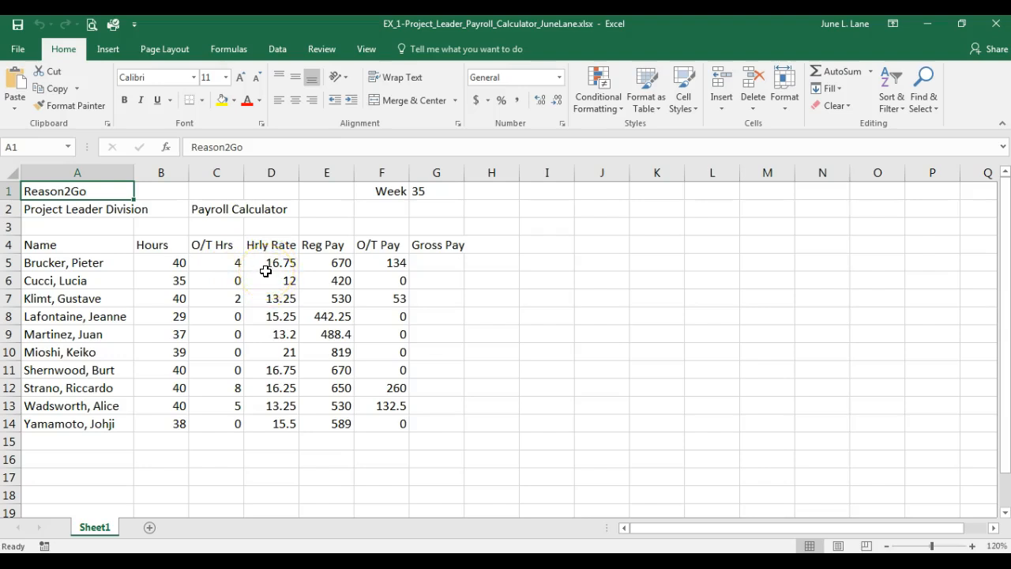
Examine the Reg Pay and O/T Pay formulas in row 5 and the empty Gross Pay cell beside them
click(331, 267)
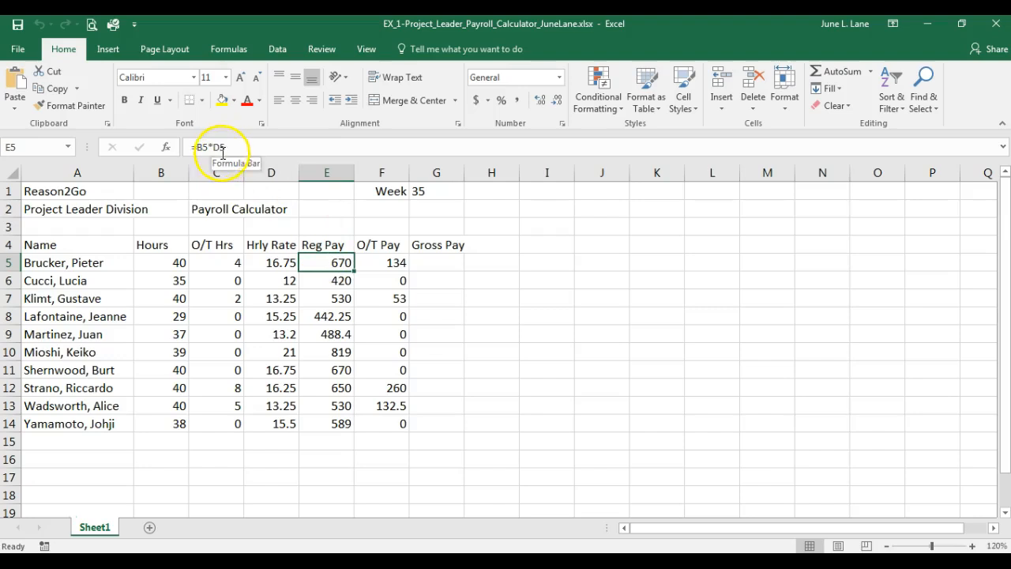
click(391, 264)
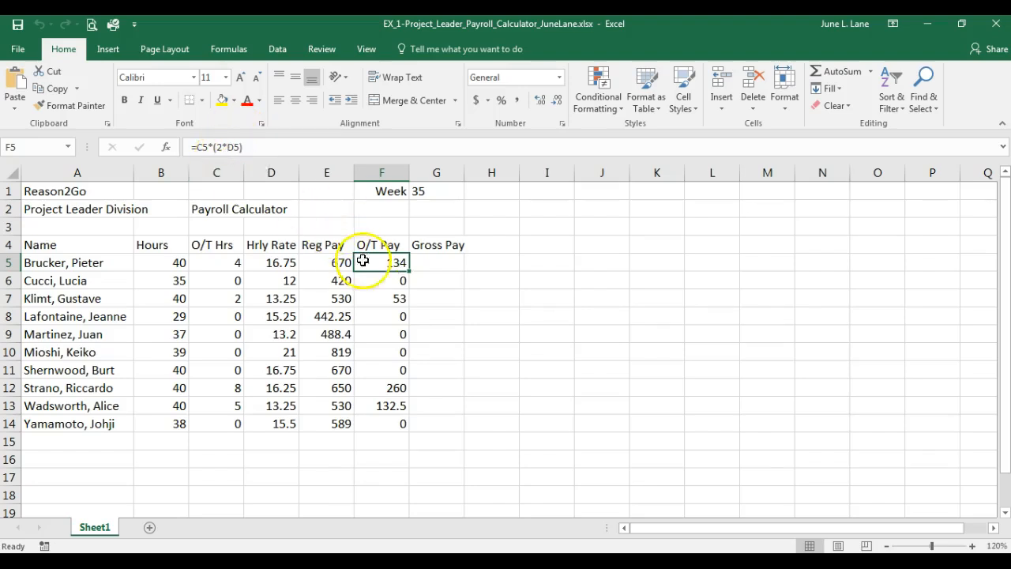
click(444, 264)
click(448, 266)
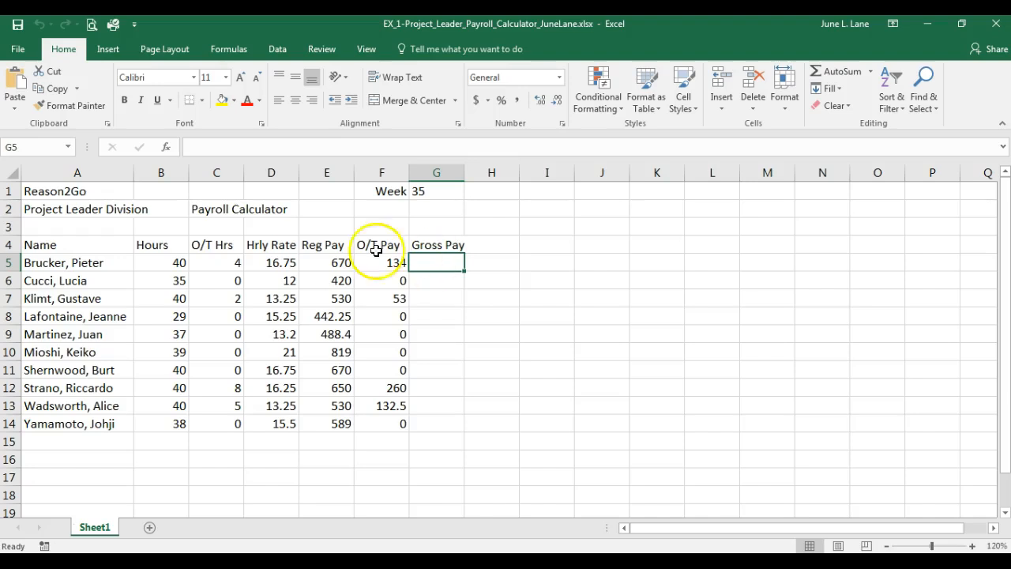
click(324, 264)
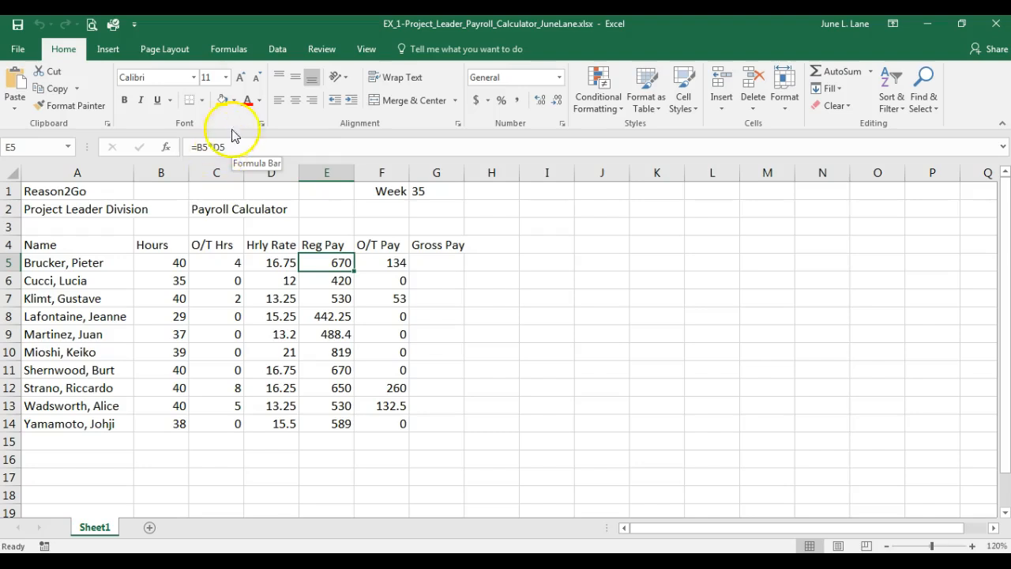
click(242, 148)
click(385, 263)
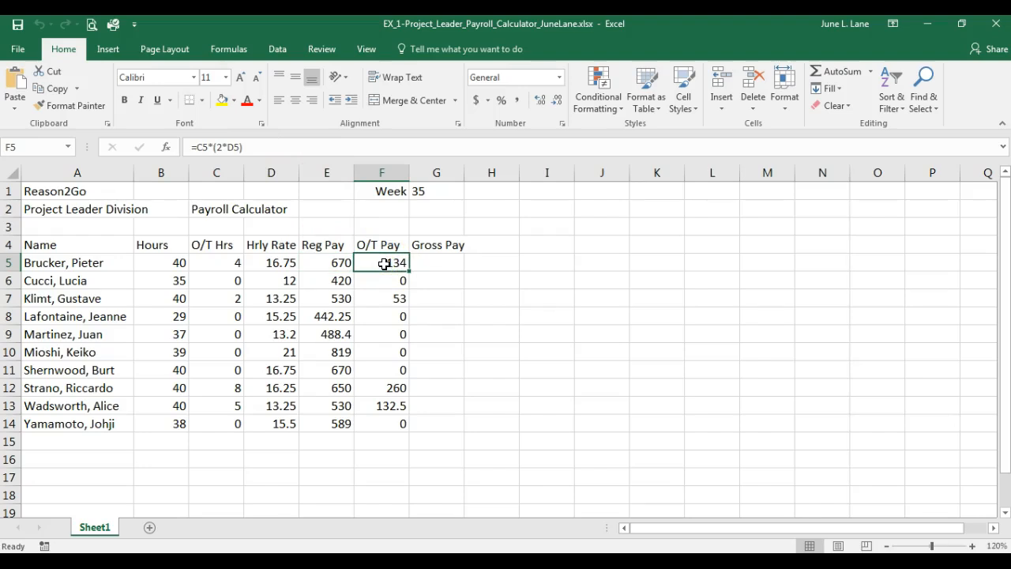
click(383, 276)
Enter the label Totals in cell A15, below the last employee name
click(64, 437)
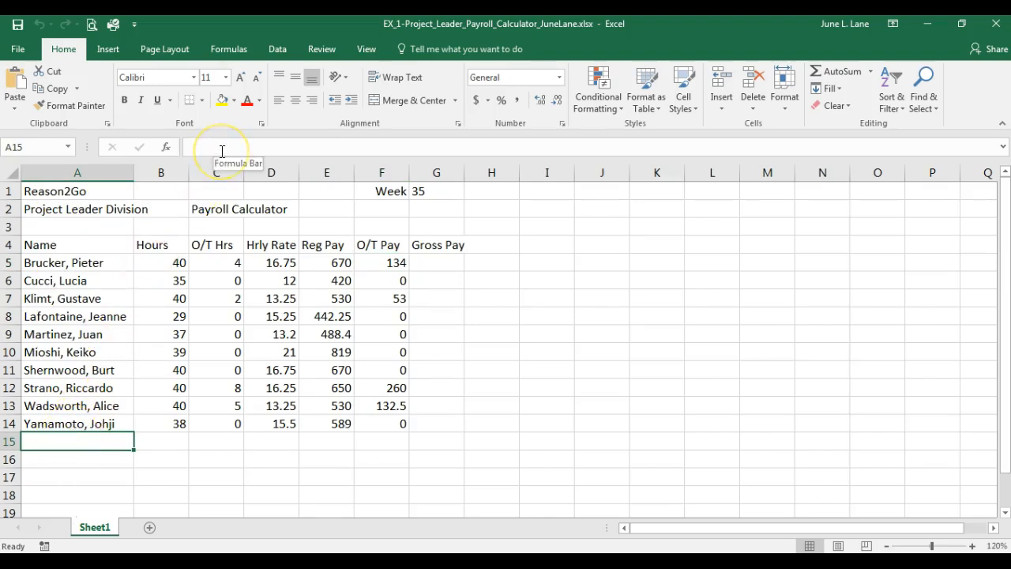
click(96, 444)
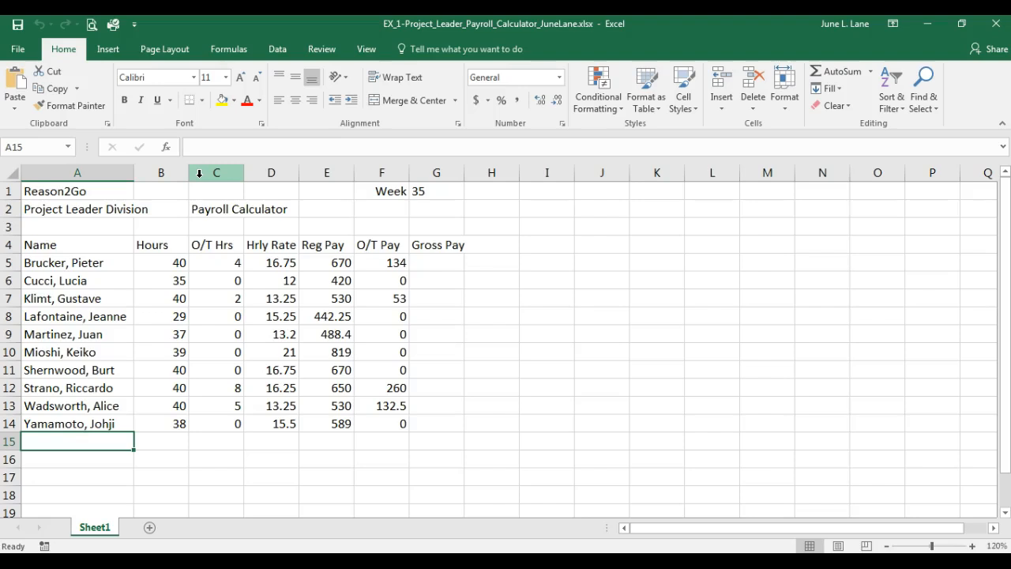
text(T)
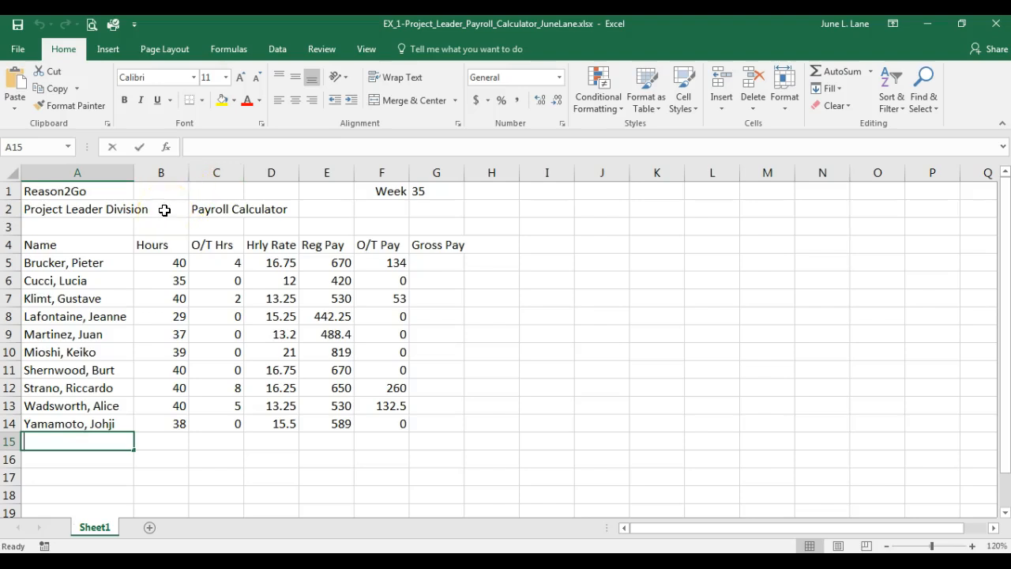
text(otals)
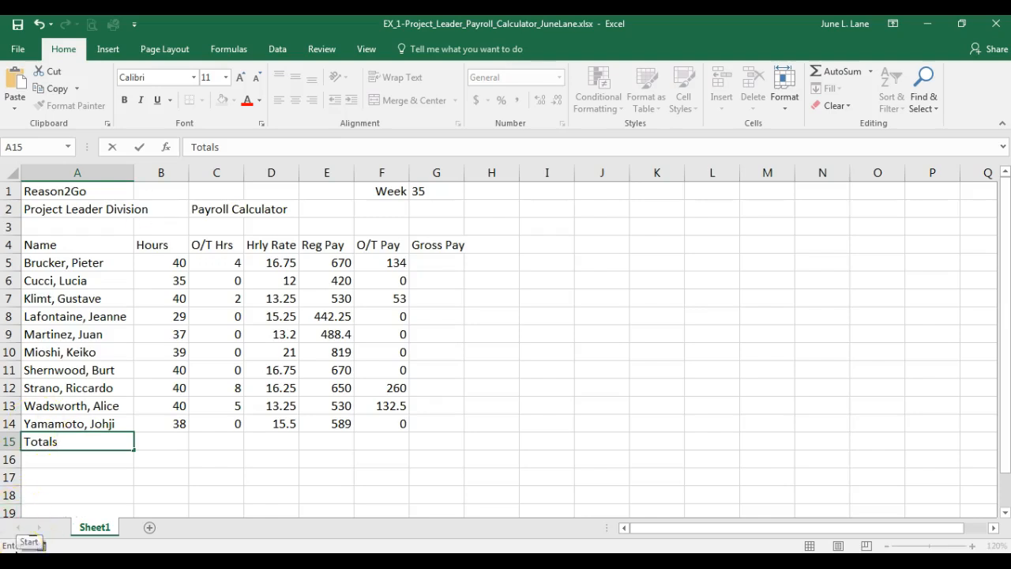
click(139, 148)
click(72, 435)
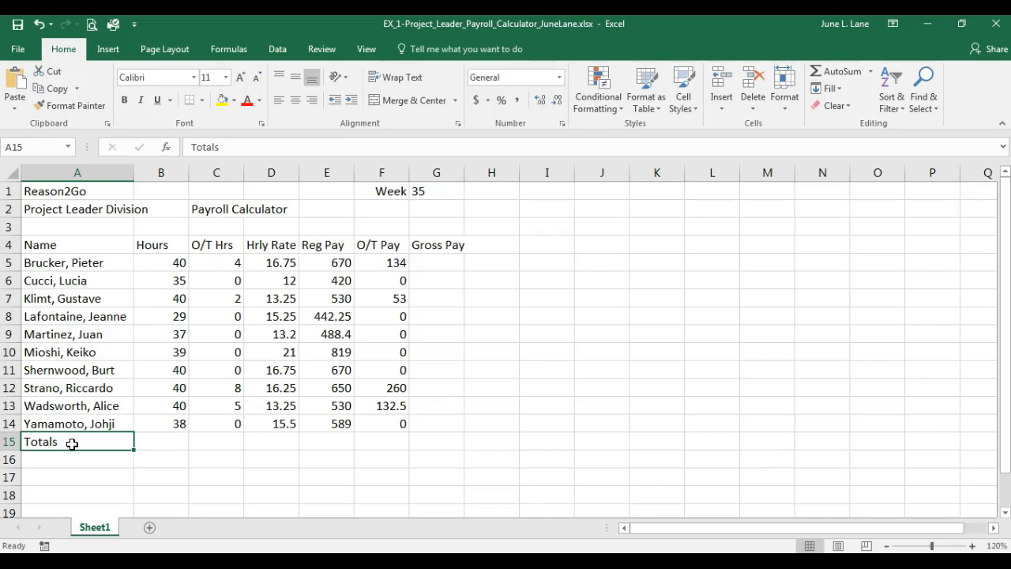
Total the Hours column in cell B15 with an AutoSum of B5:B14
click(154, 448)
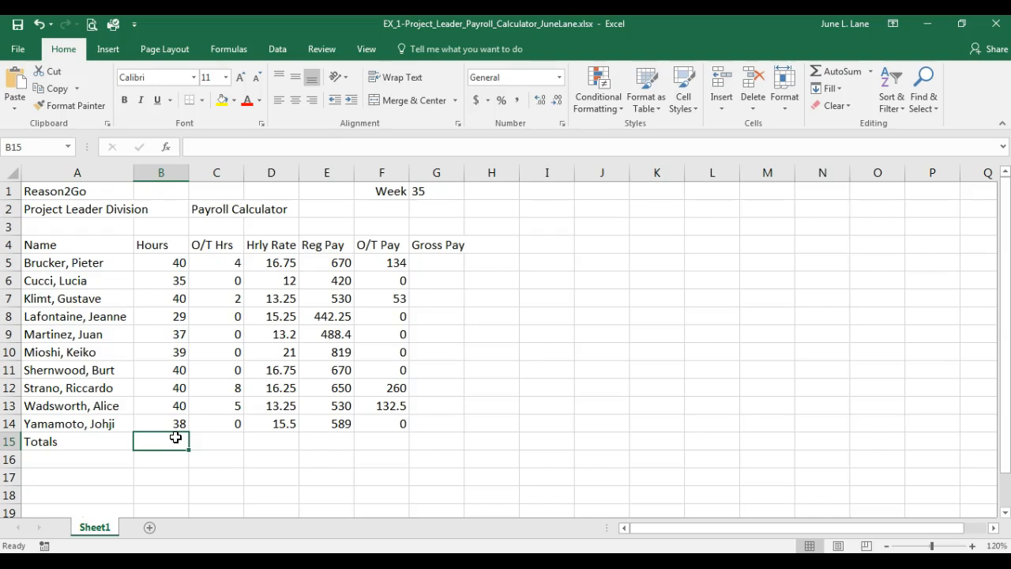
click(170, 444)
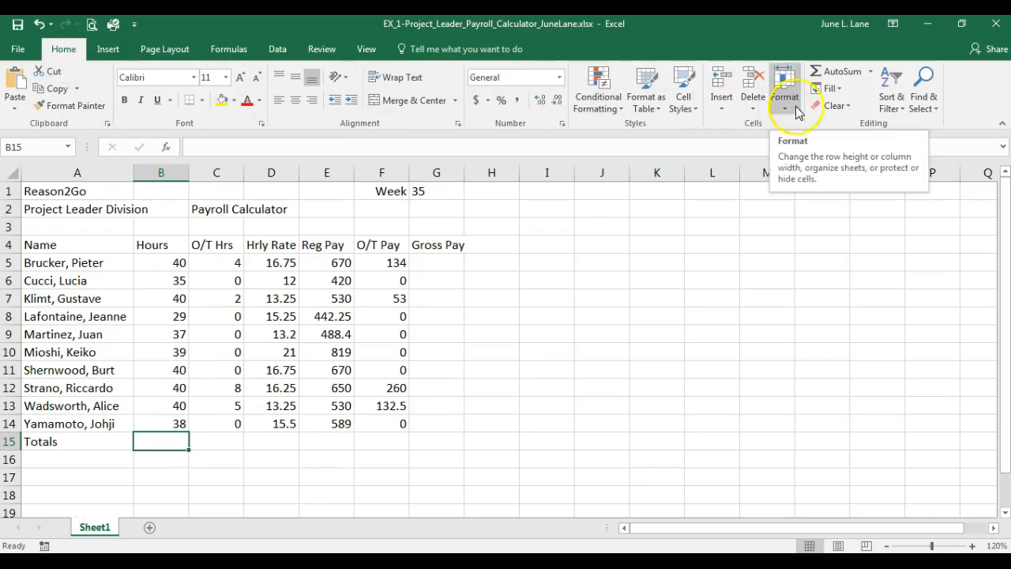
click(872, 73)
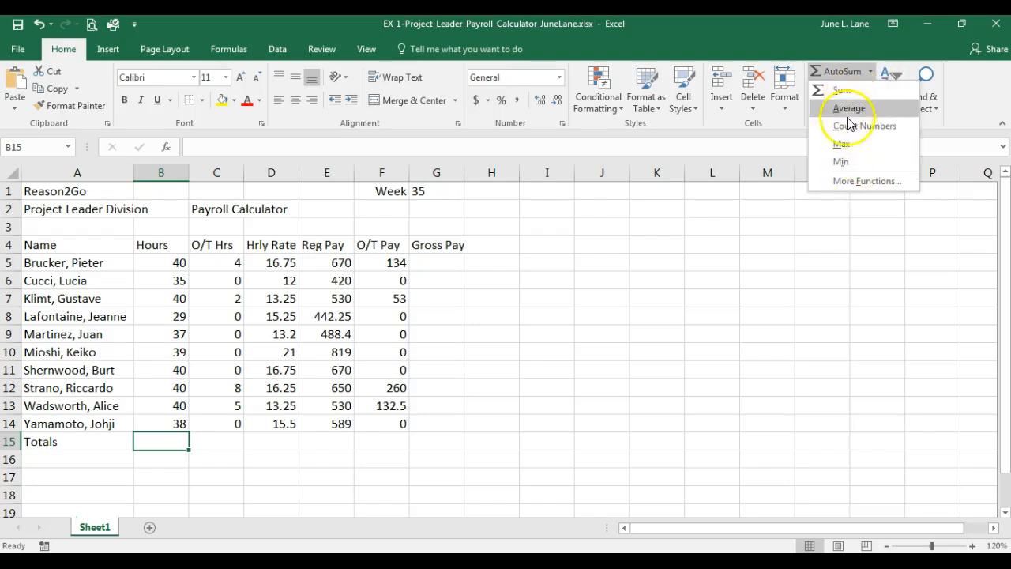
click(835, 72)
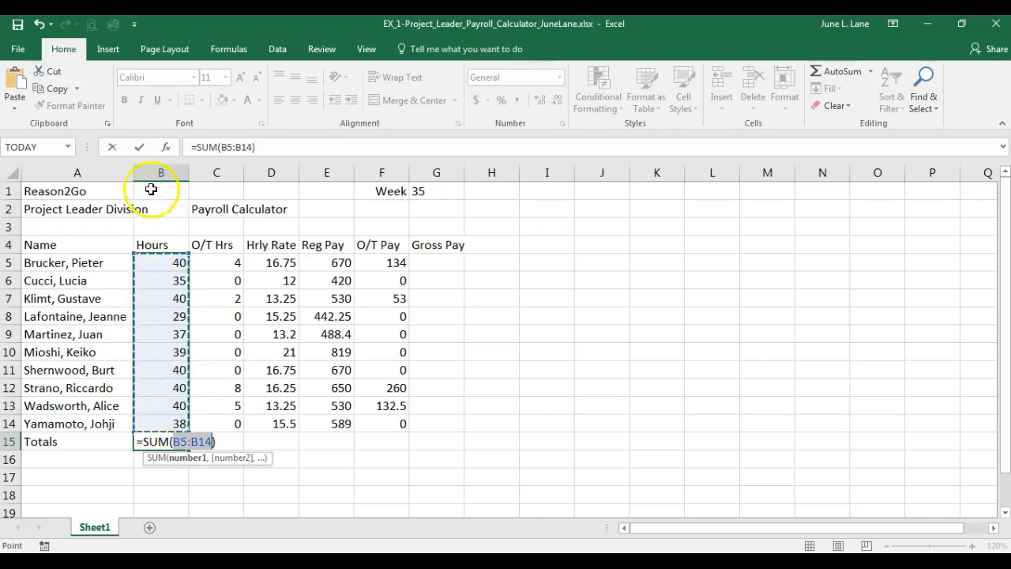
click(139, 148)
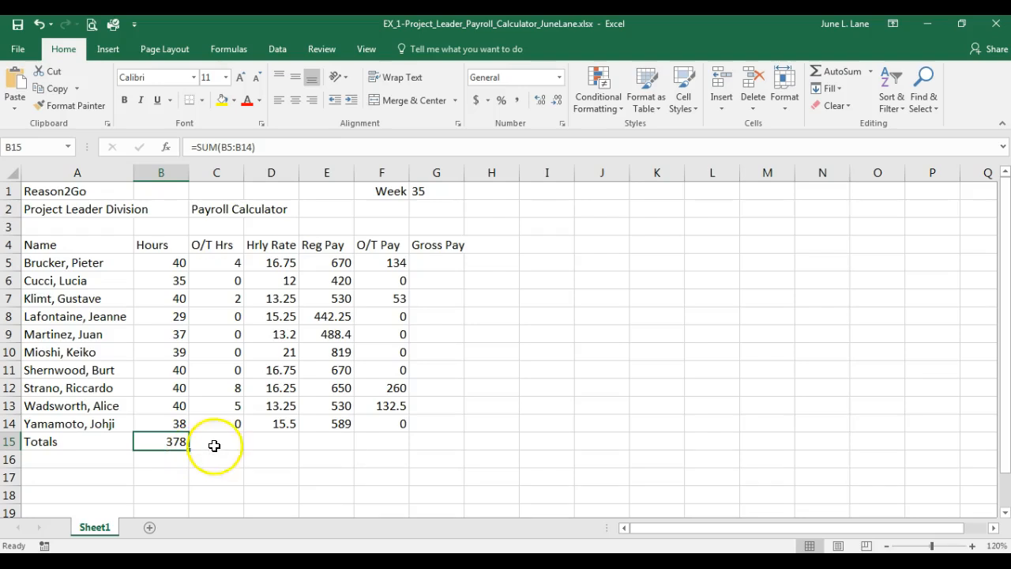
Set the O/T Hrs value in cell C13 to 6
click(237, 406)
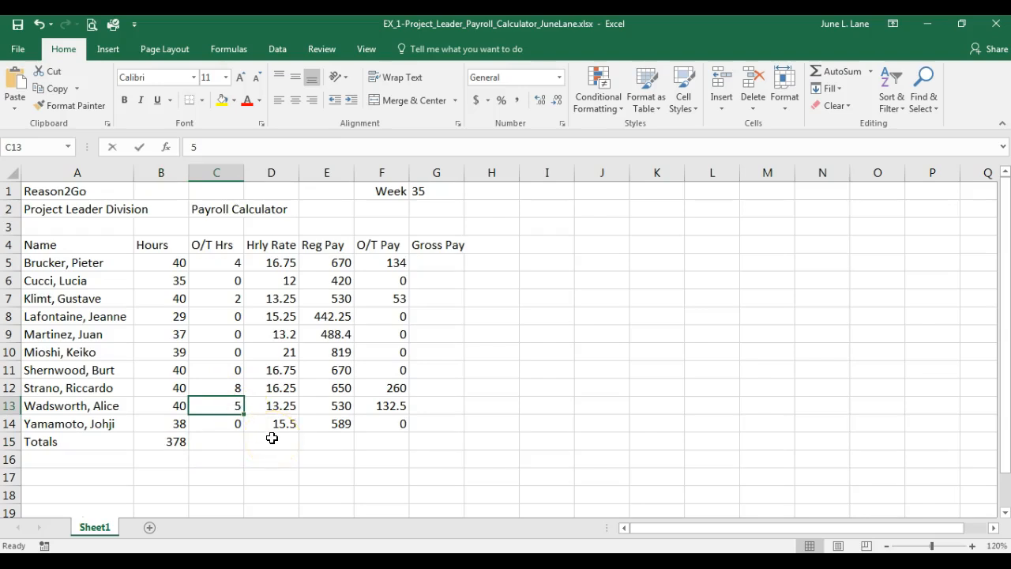
text(6)
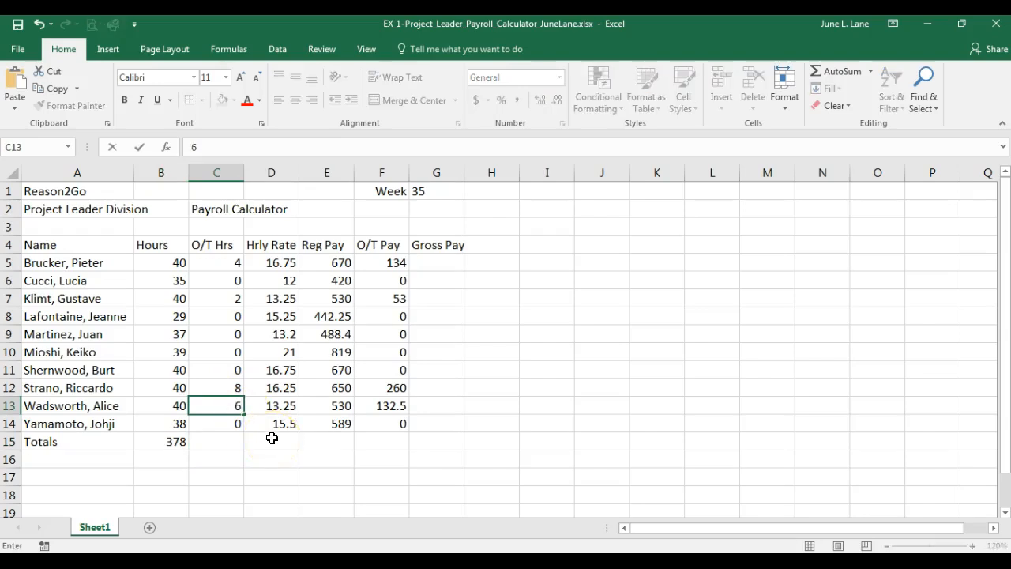
key(Return)
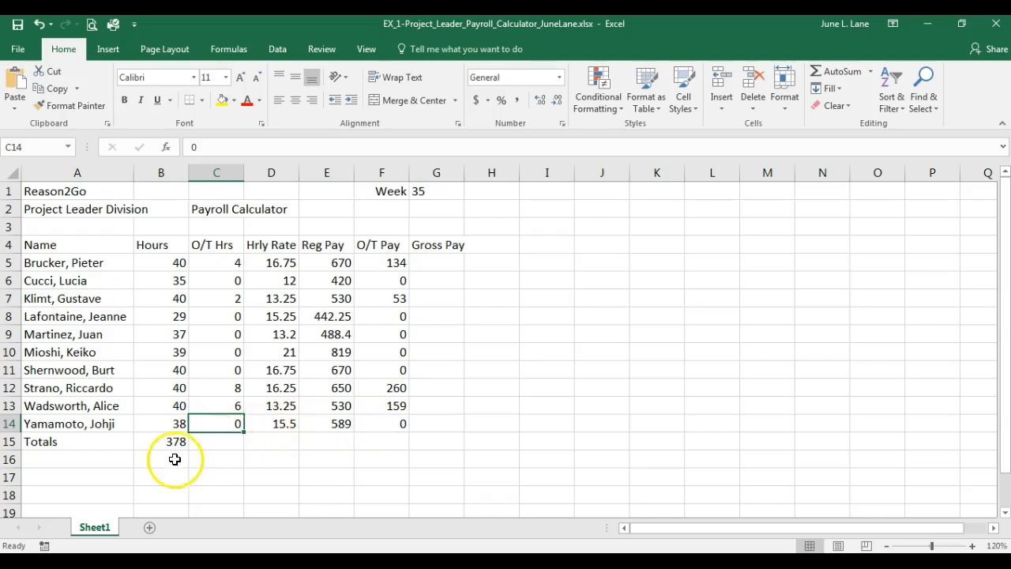
Enter the label Average Gross Pay in cell C18
click(208, 494)
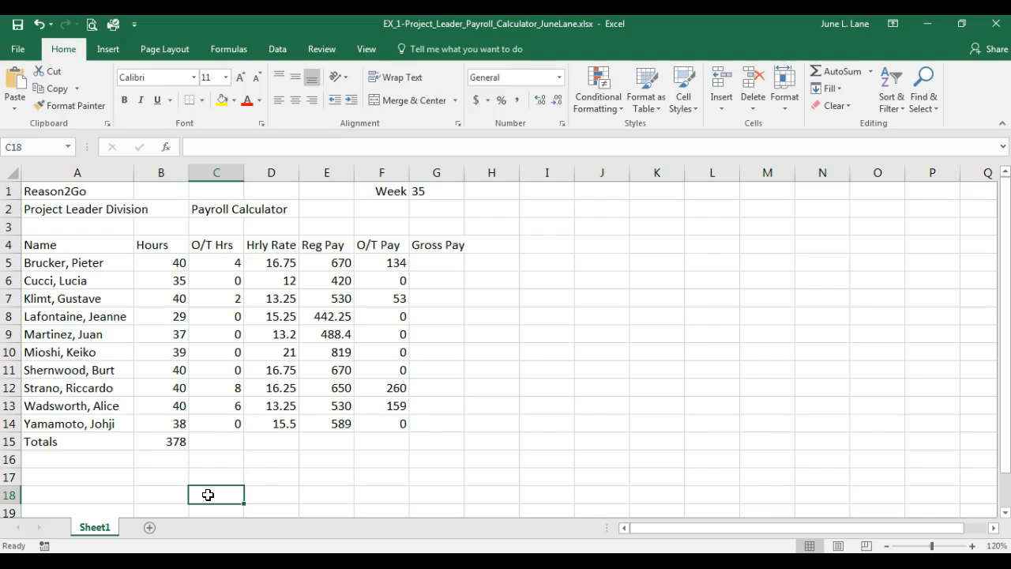
text(Average Gross Pay)
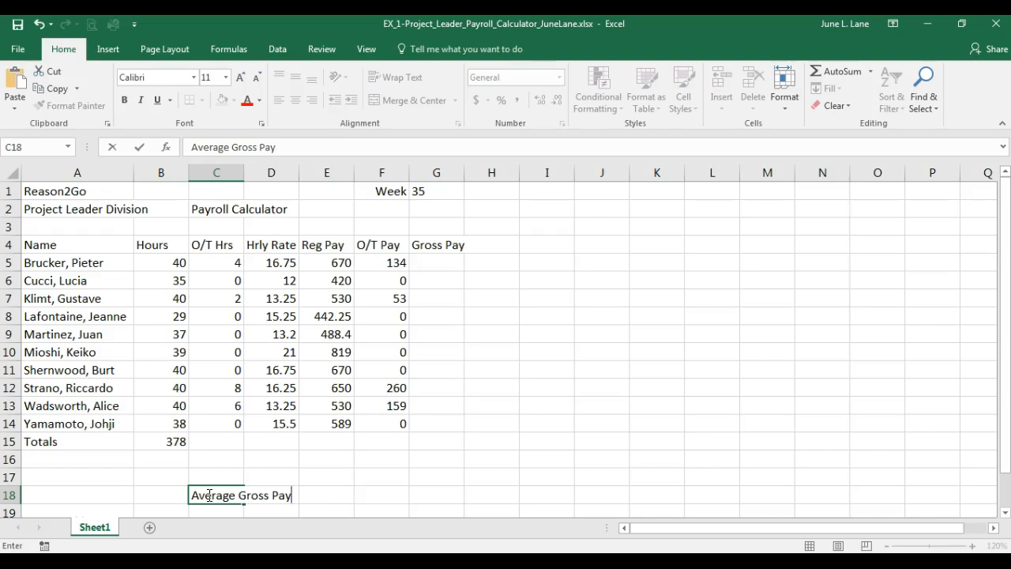
key(Return)
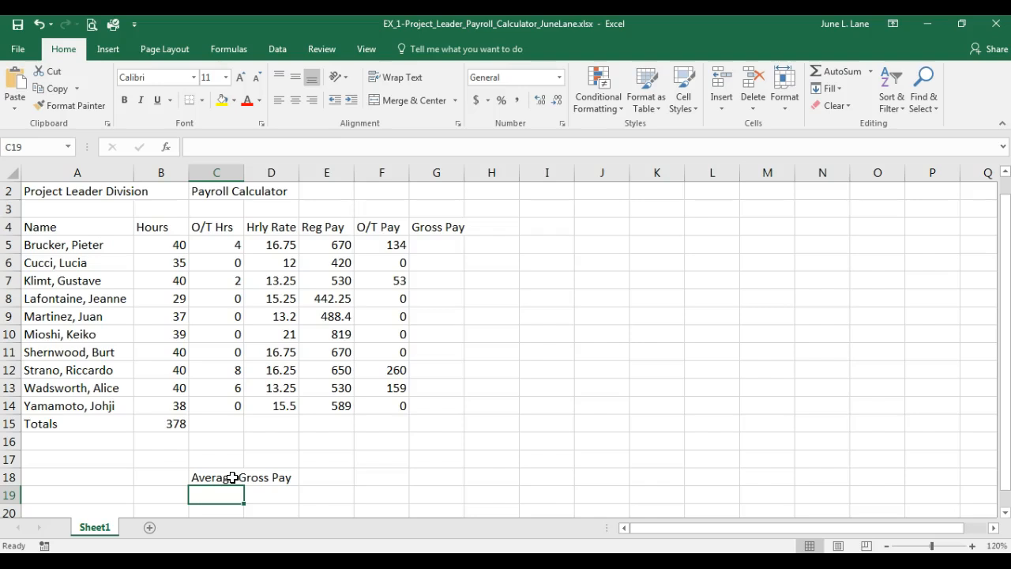
Fill the SUM formula from cell B15 across the Totals row through G15
click(181, 440)
click(177, 423)
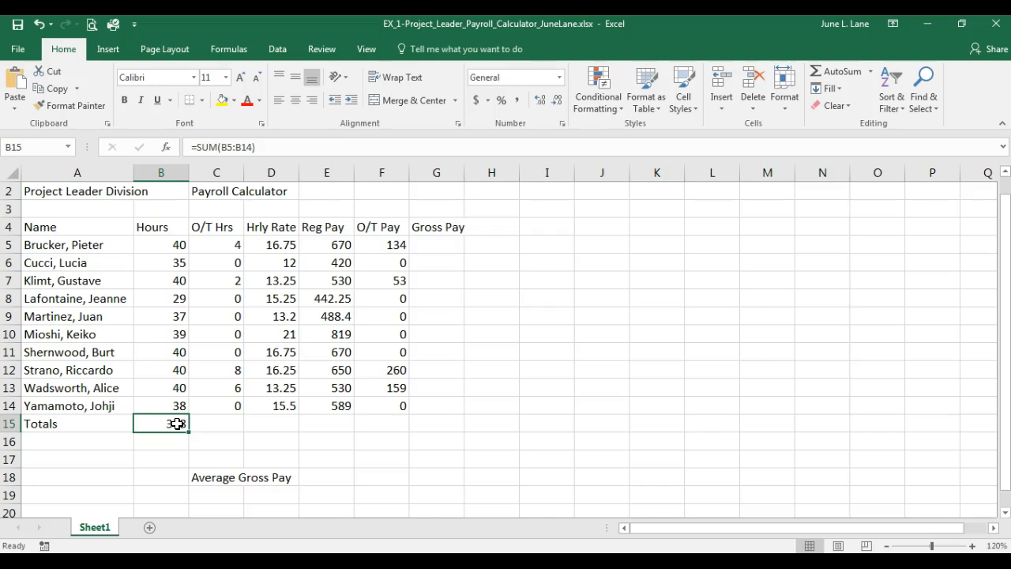
click(176, 425)
drag(189, 433, 392, 432)
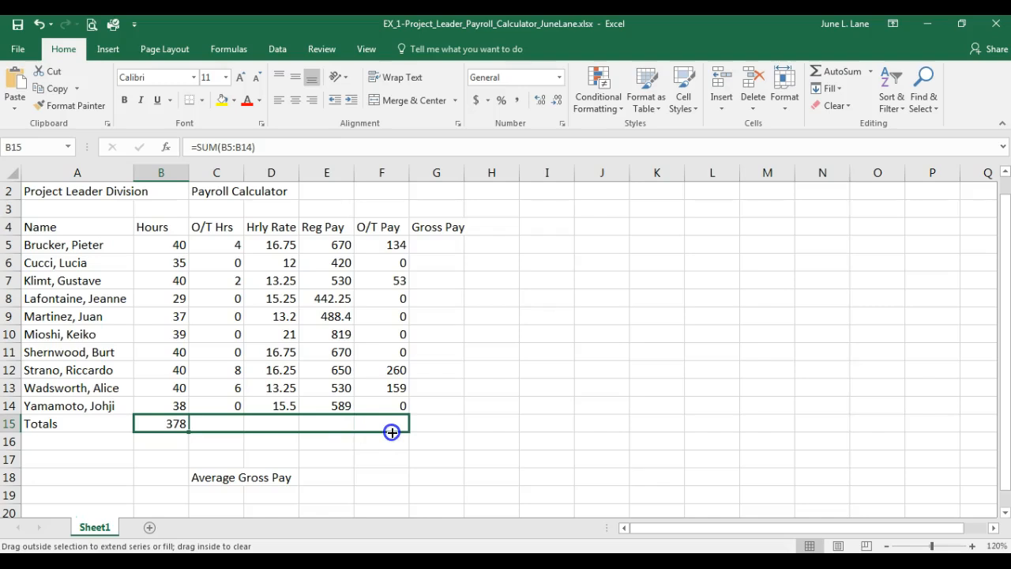
drag(392, 432, 392, 432)
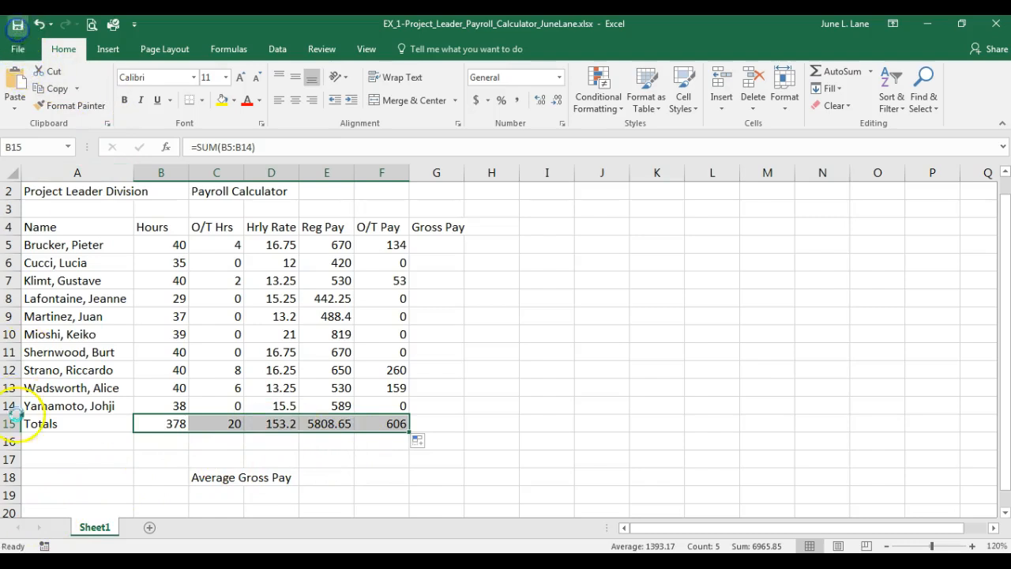
click(32, 525)
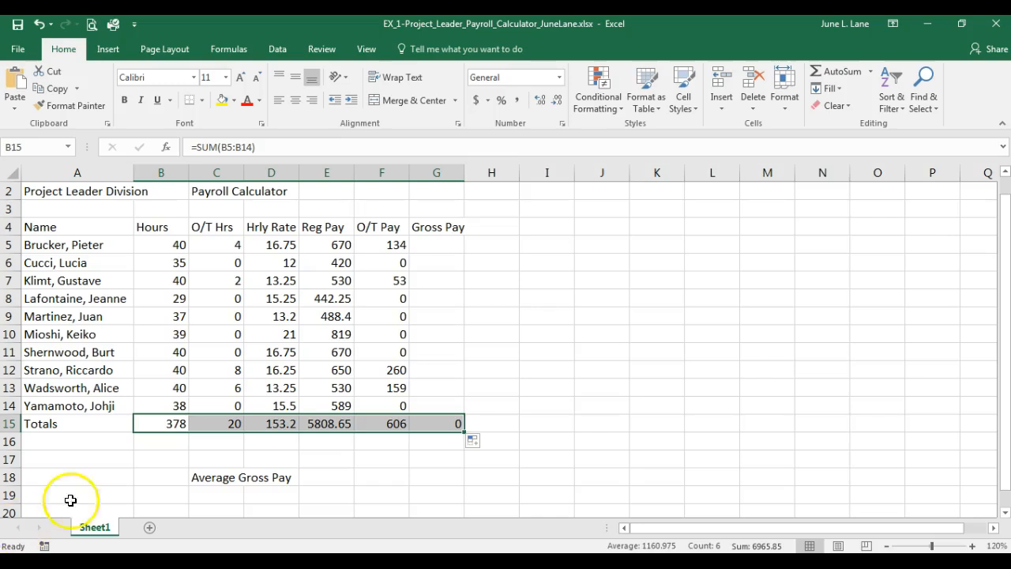
Correct the employee's first name in cell A5 by removing the letter i
click(50, 246)
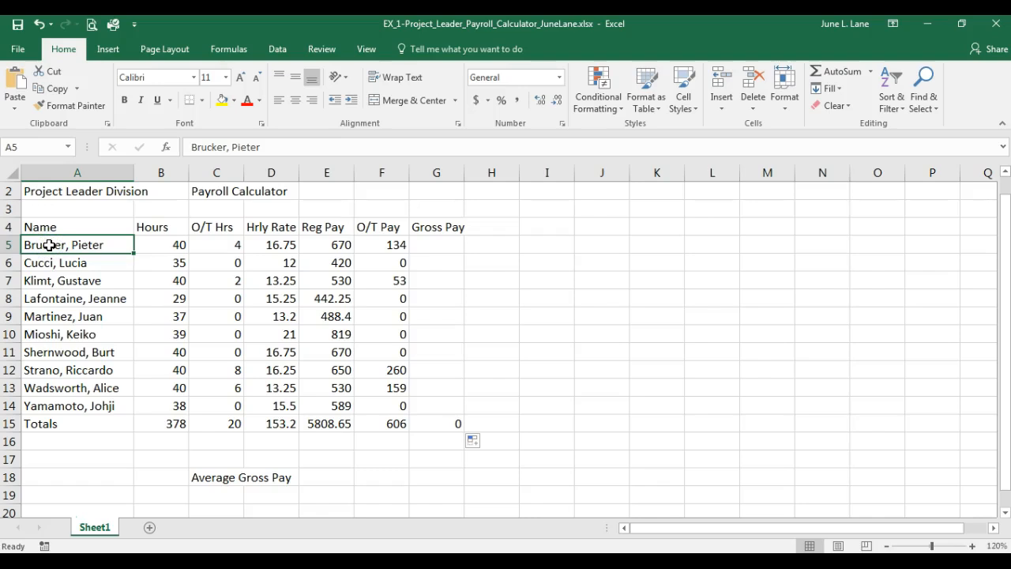
double_click(79, 245)
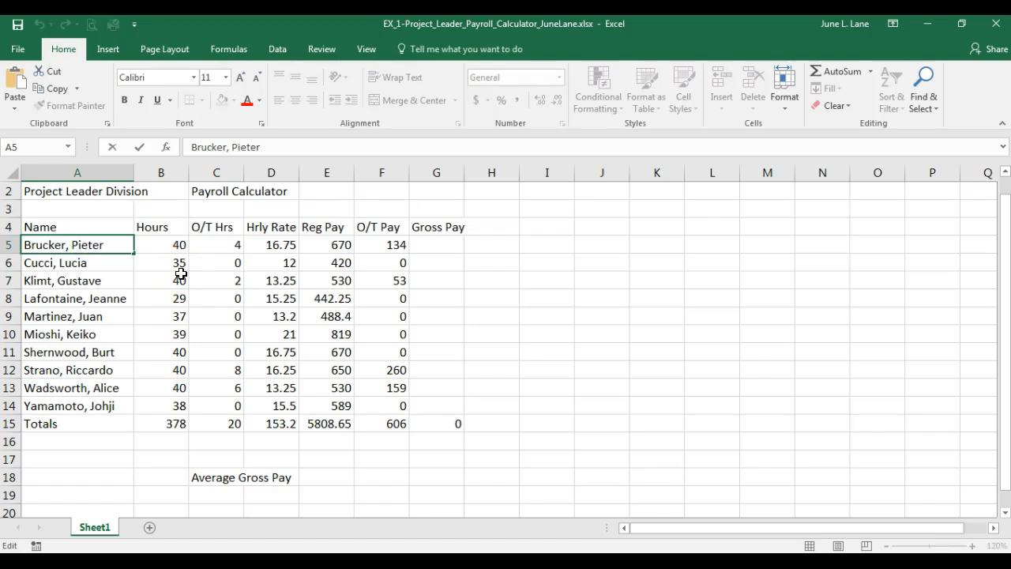
key(Delete)
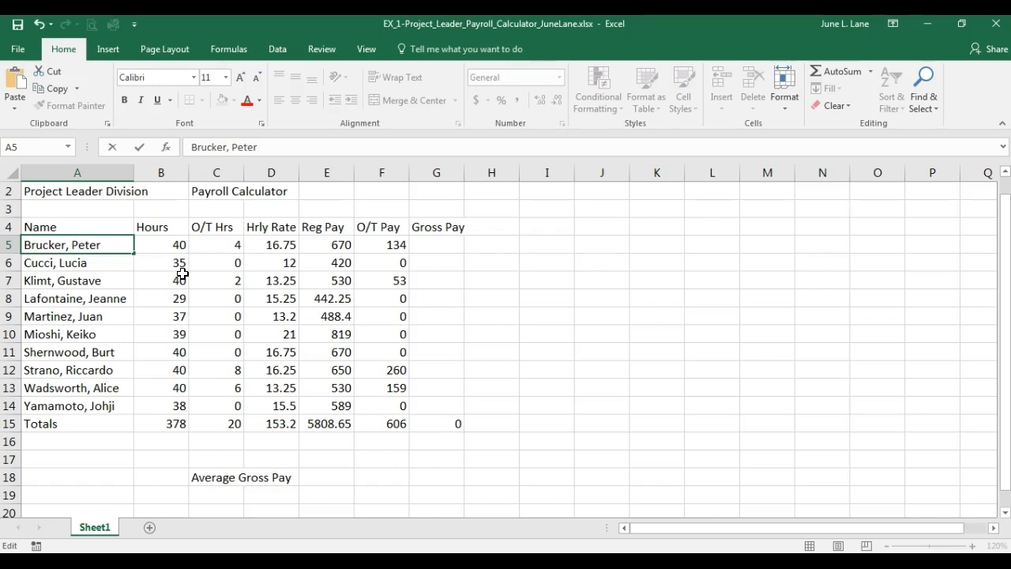
click(37, 27)
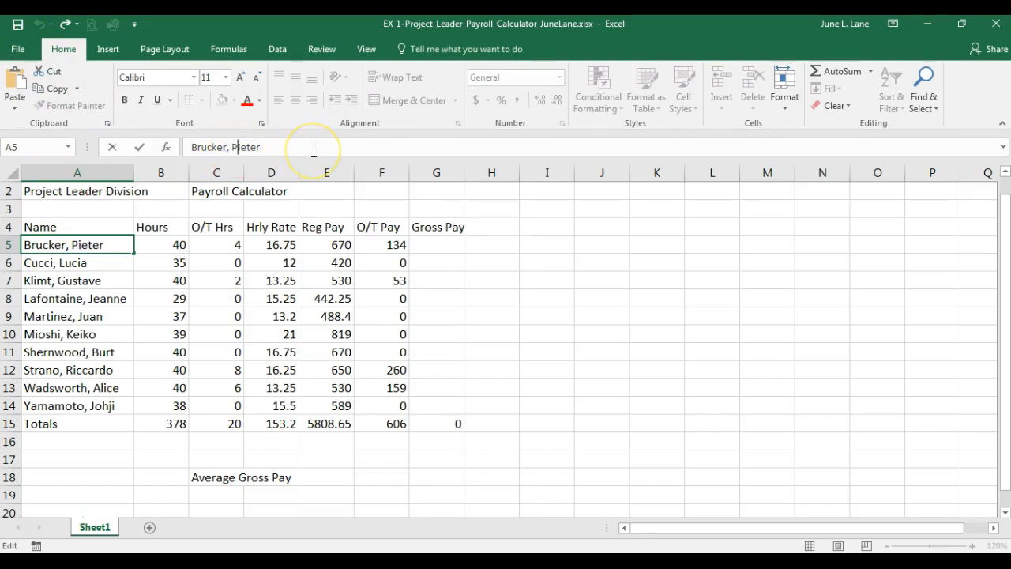
key(BackSpace)
click(255, 147)
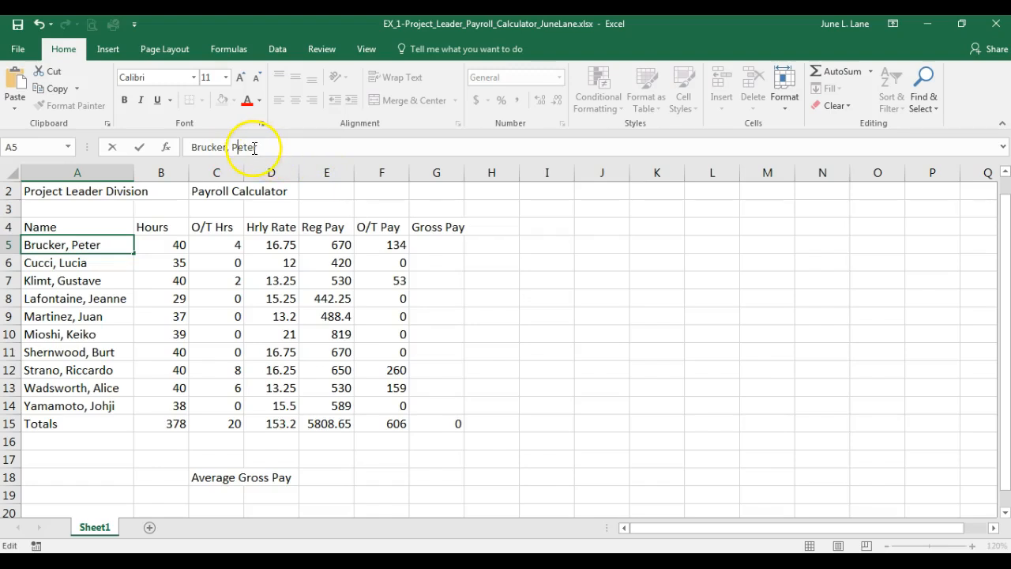
click(142, 151)
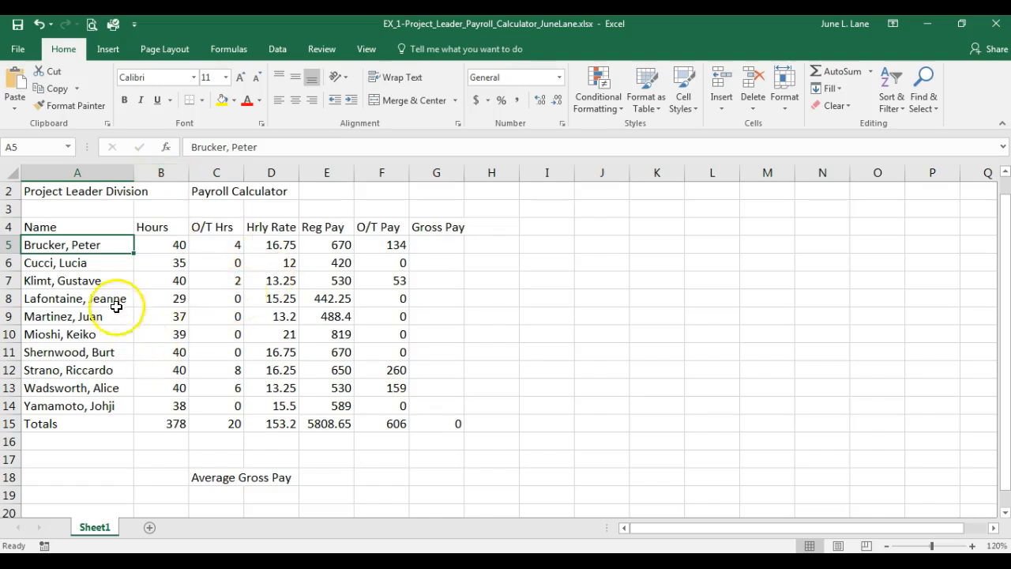
Edit the Hours value in cell B6 to 38
click(159, 261)
click(167, 262)
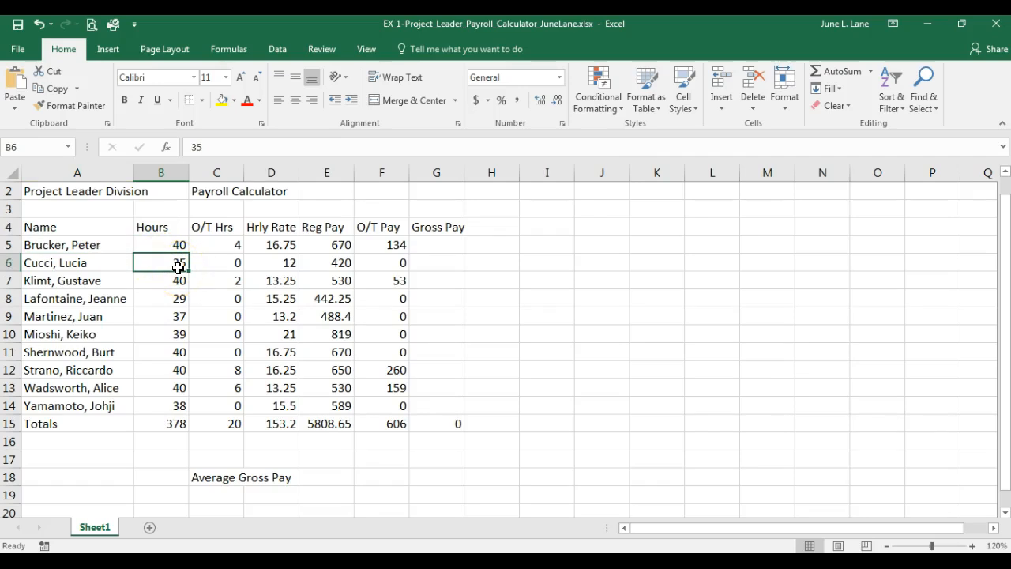
click(24, 147)
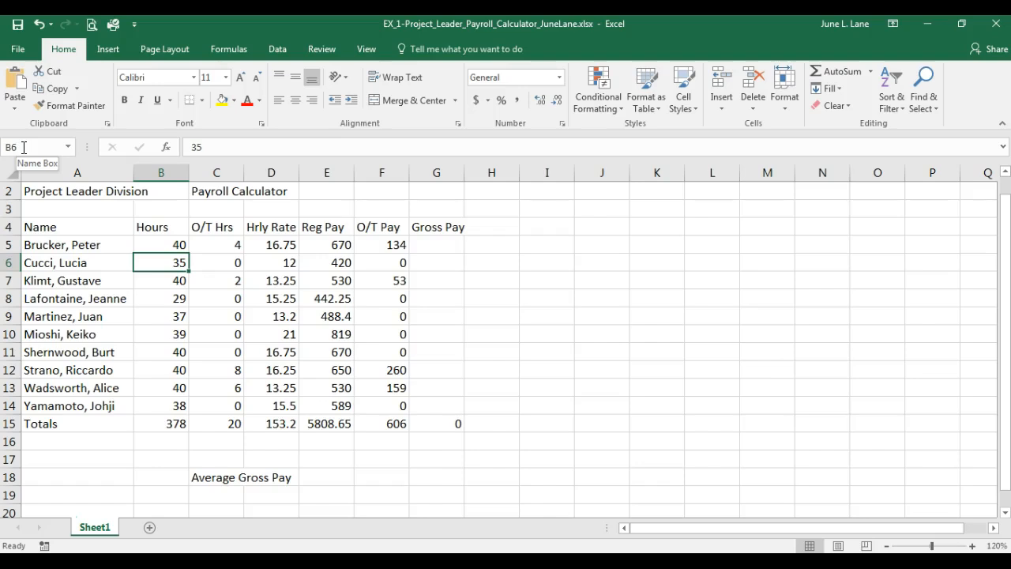
click(147, 266)
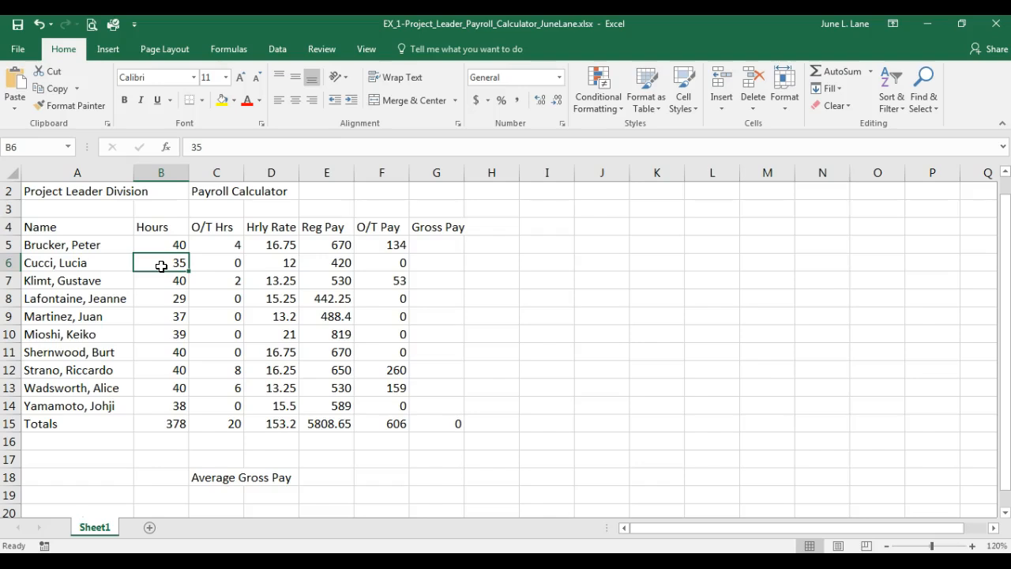
key(F2)
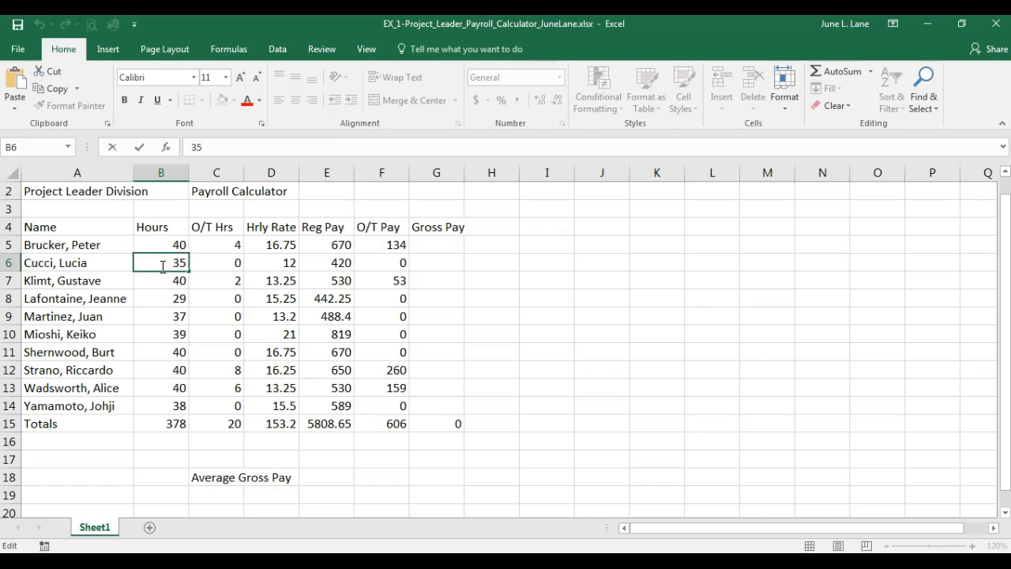
key(BackSpace)
text(8)
key(Return)
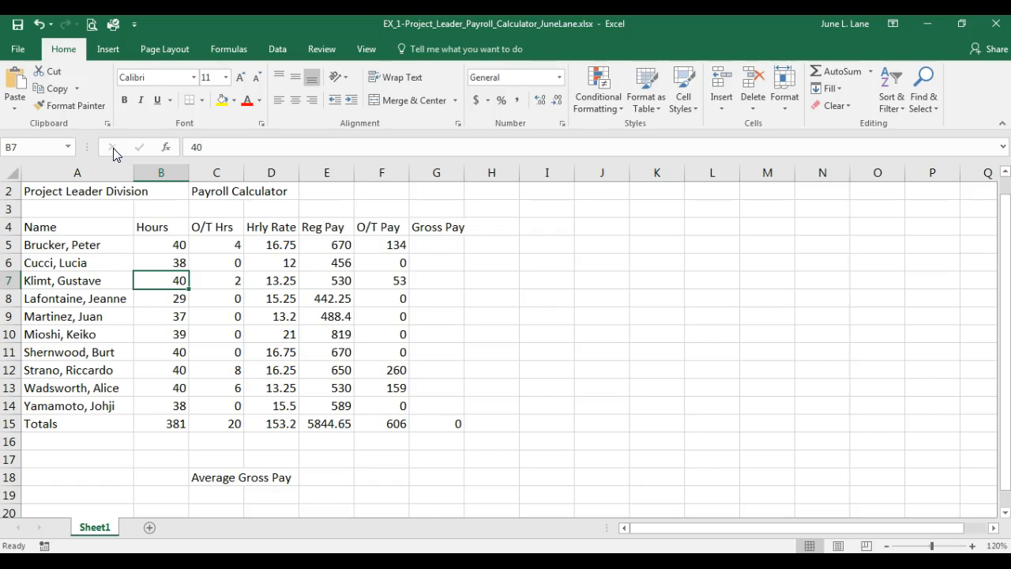
Replace only the employee's first name in cell A9, keeping the surname
click(86, 319)
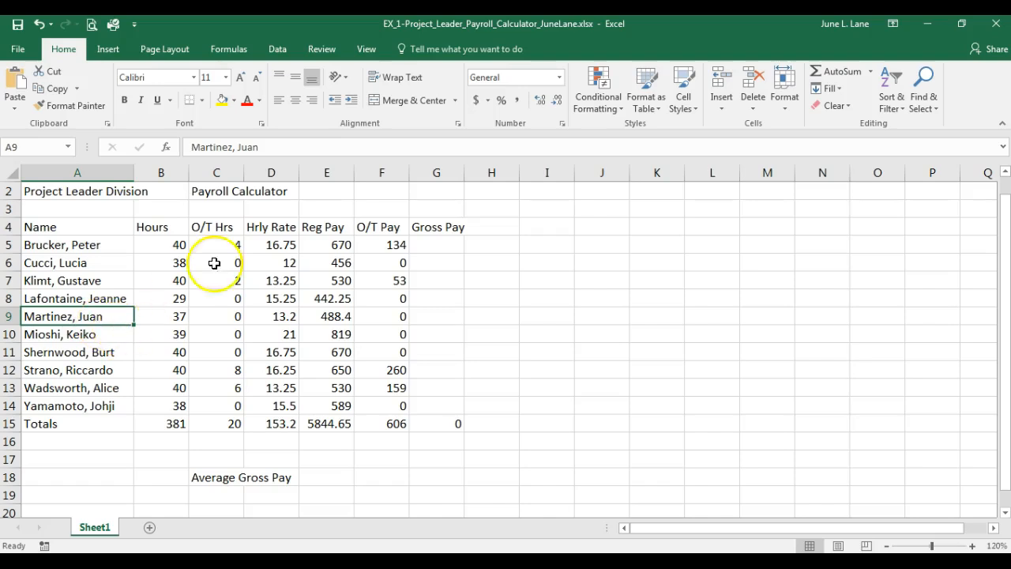
double_click(249, 147)
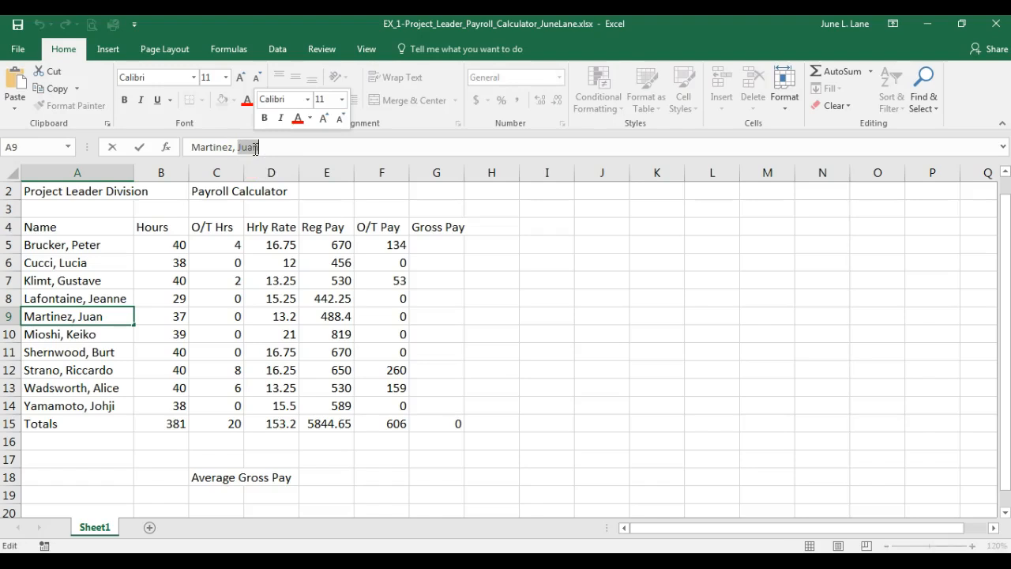
text(Jav)
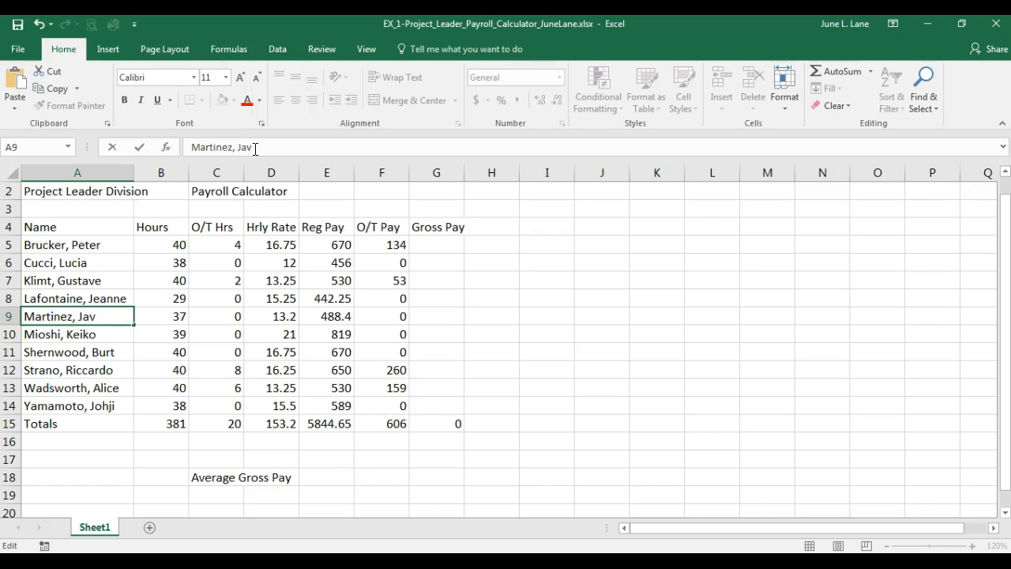
text(ier)
key(Return)
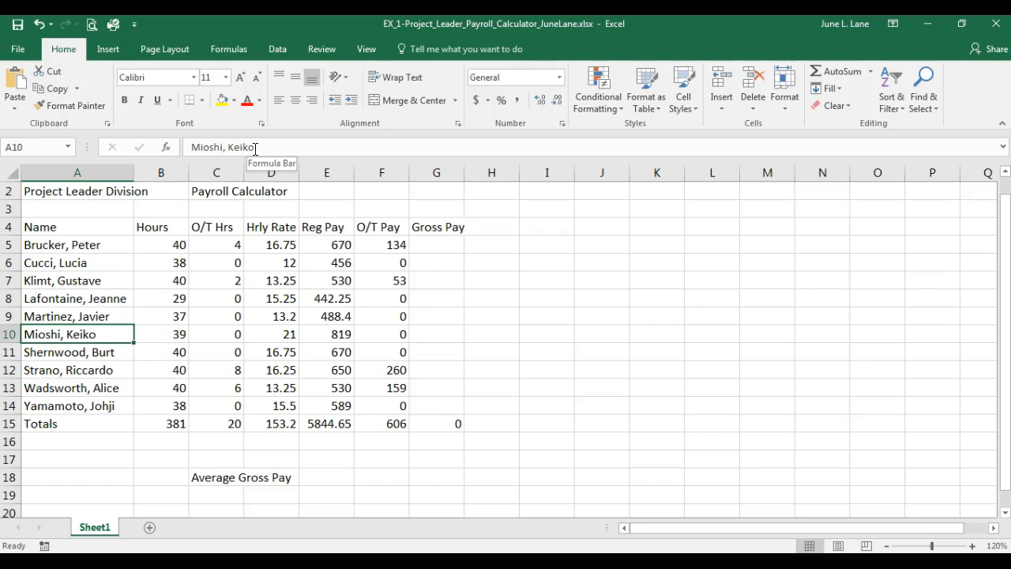
Change the O/T Hrs value in cell C12 to 4 and save the workbook
click(292, 81)
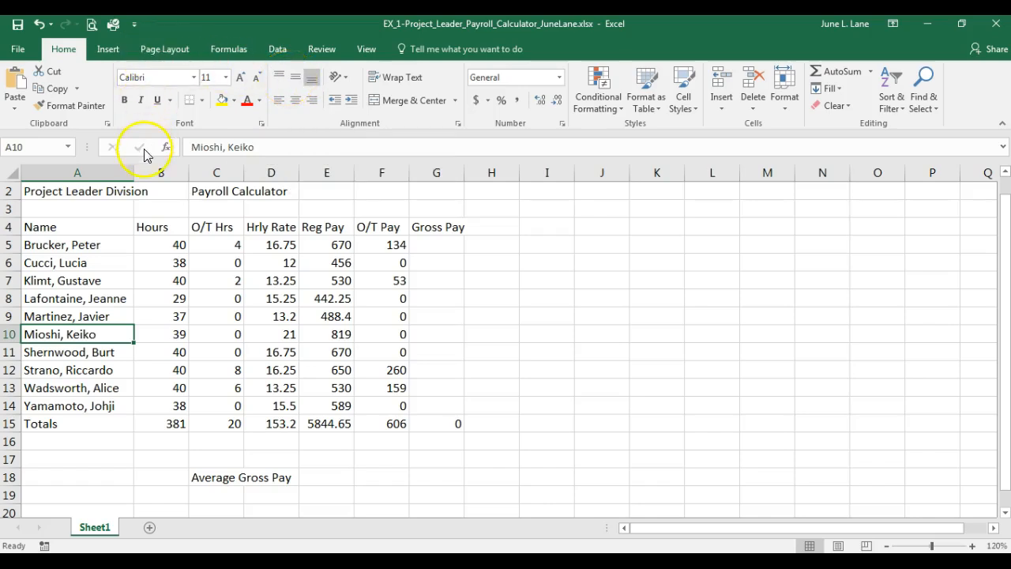
click(230, 371)
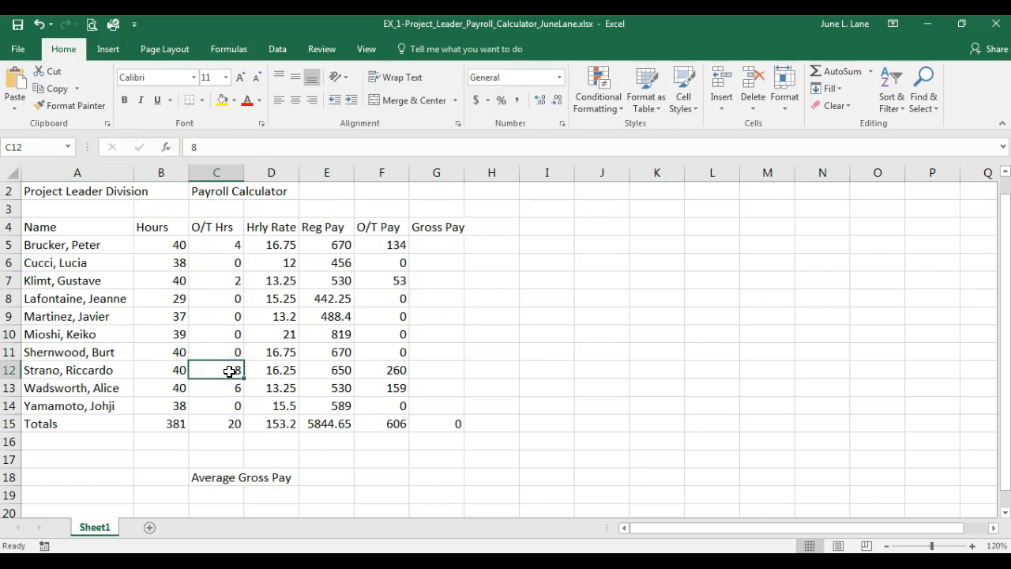
double_click(229, 371)
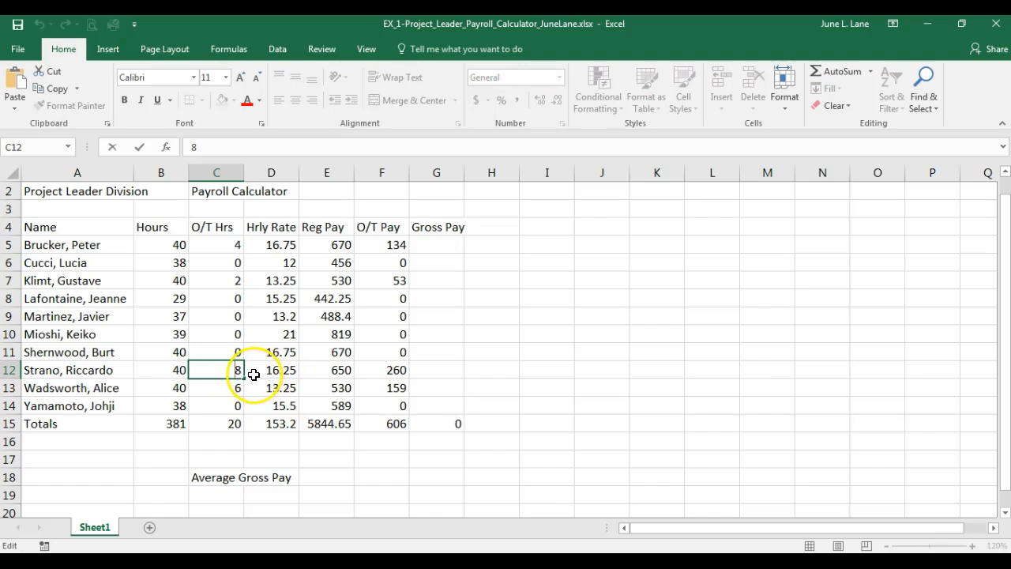
click(228, 371)
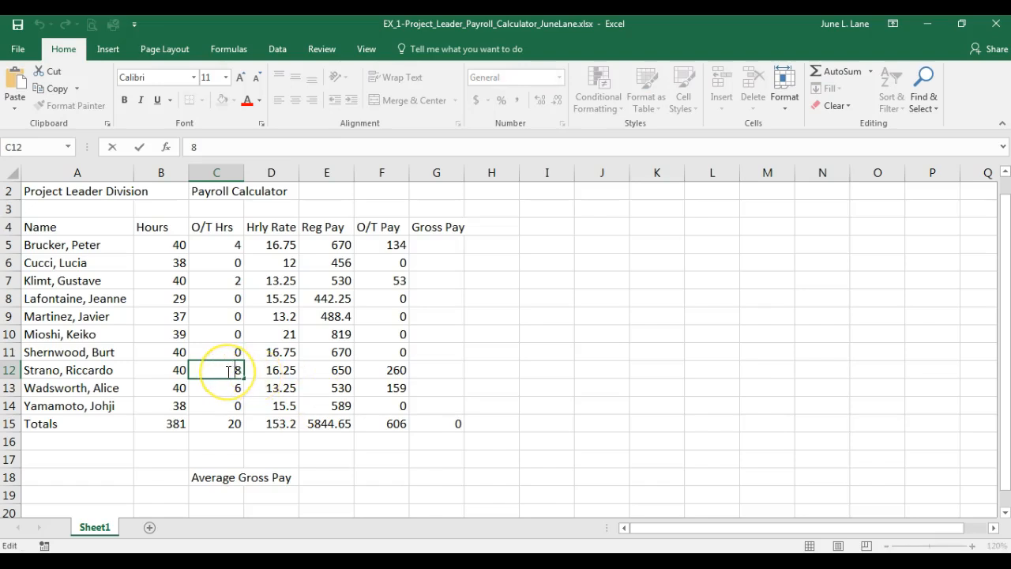
key(Delete)
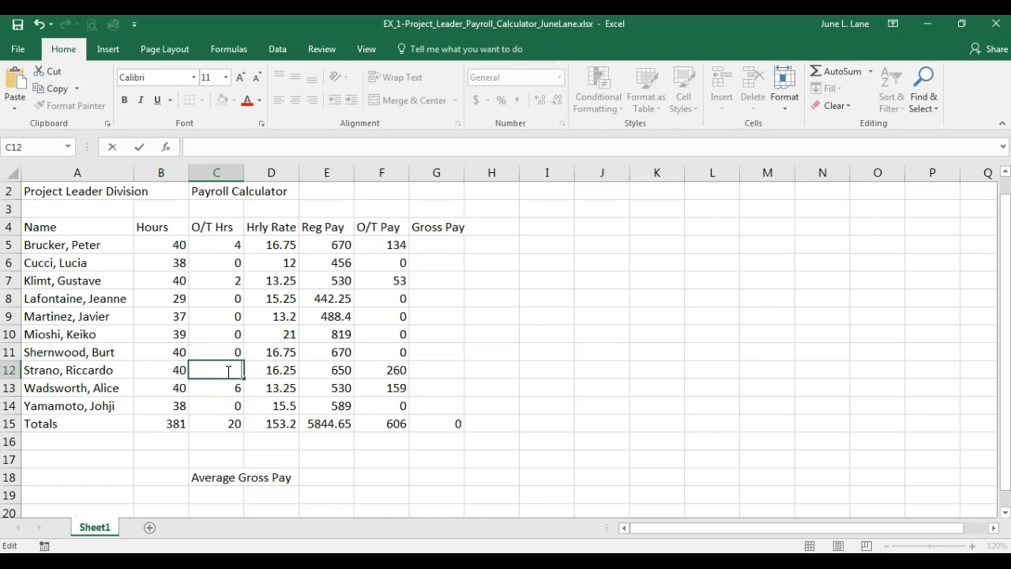
text(4)
click(139, 151)
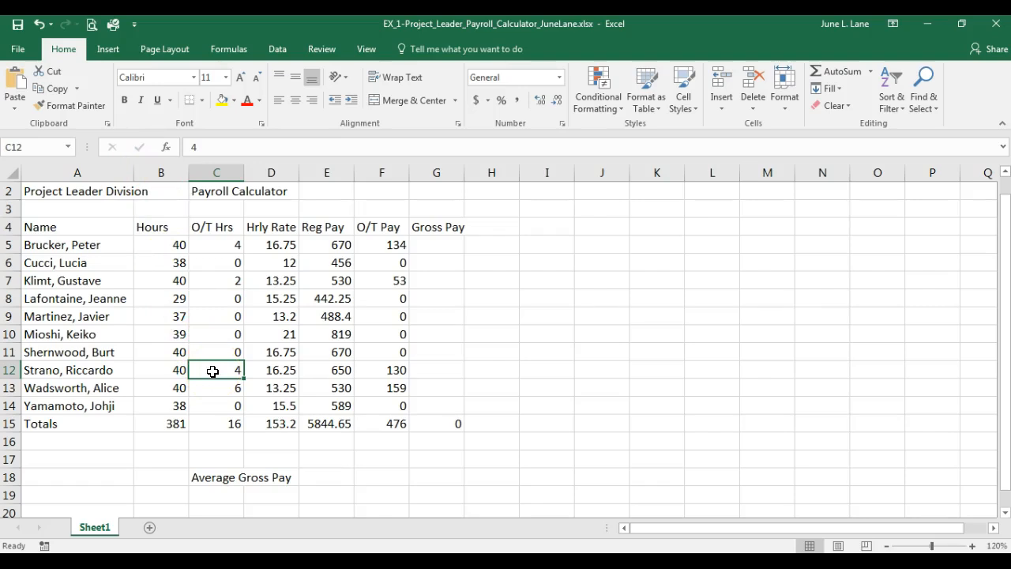
click(17, 24)
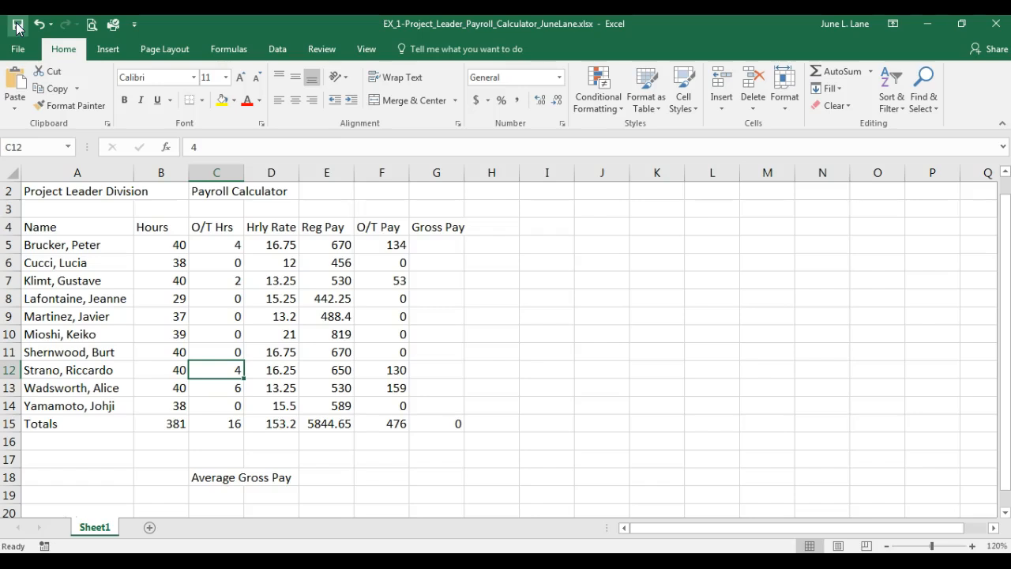
click(17, 28)
Enter the formula =E5+F5 in cell G5 to add regular and overtime pay as Gross Pay
click(422, 246)
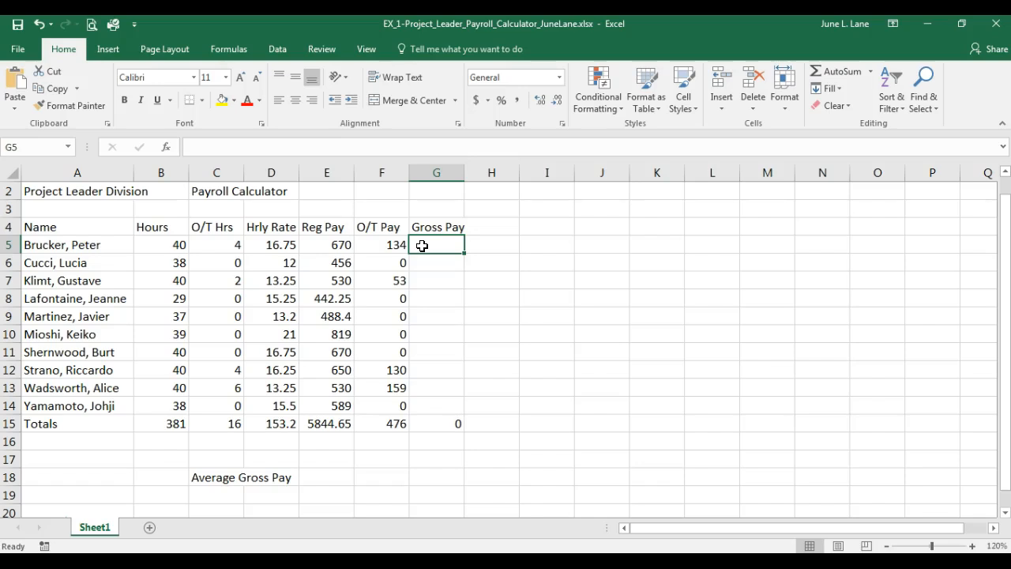
click(344, 246)
click(383, 250)
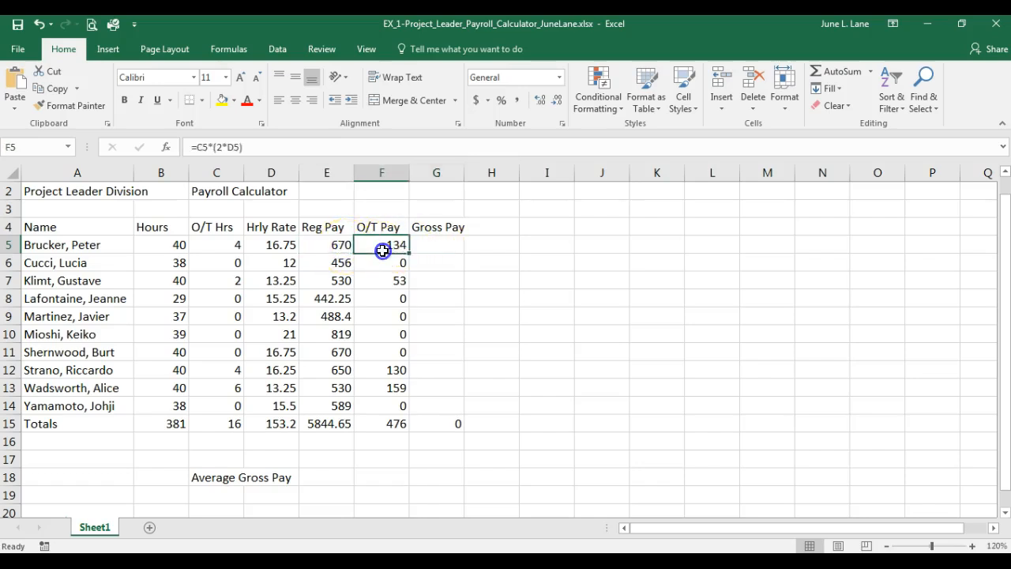
click(441, 245)
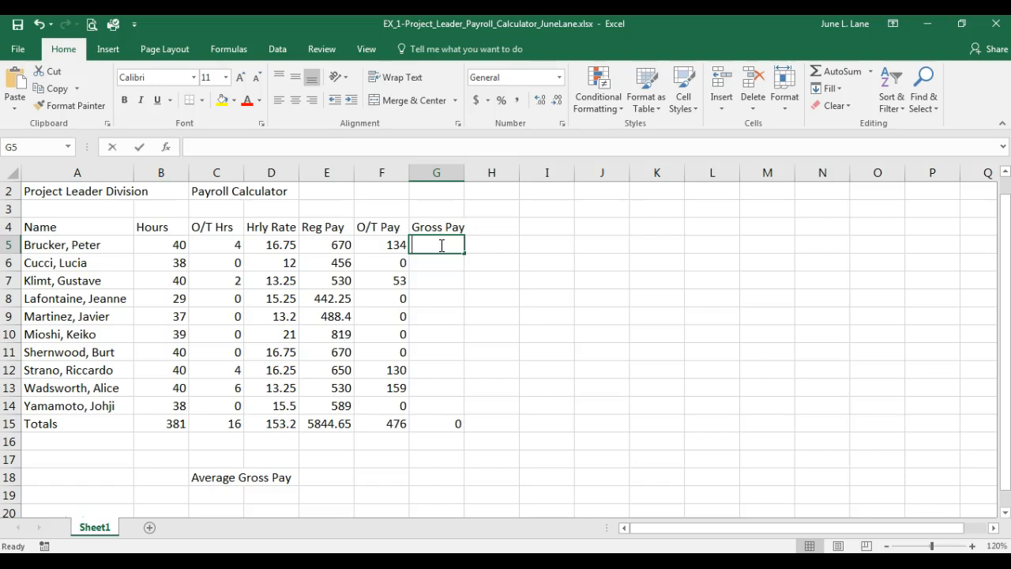
text(=)
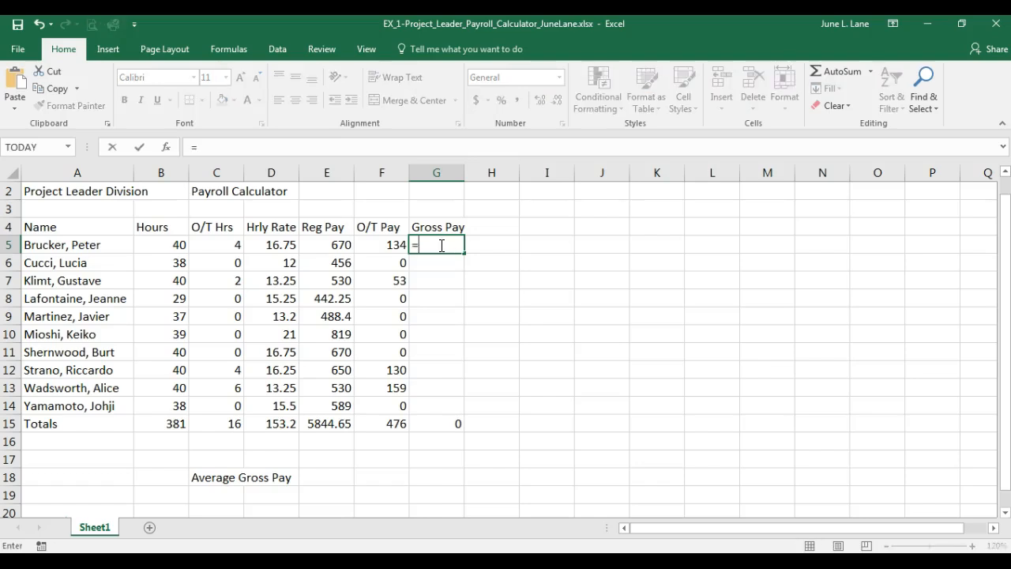
click(333, 245)
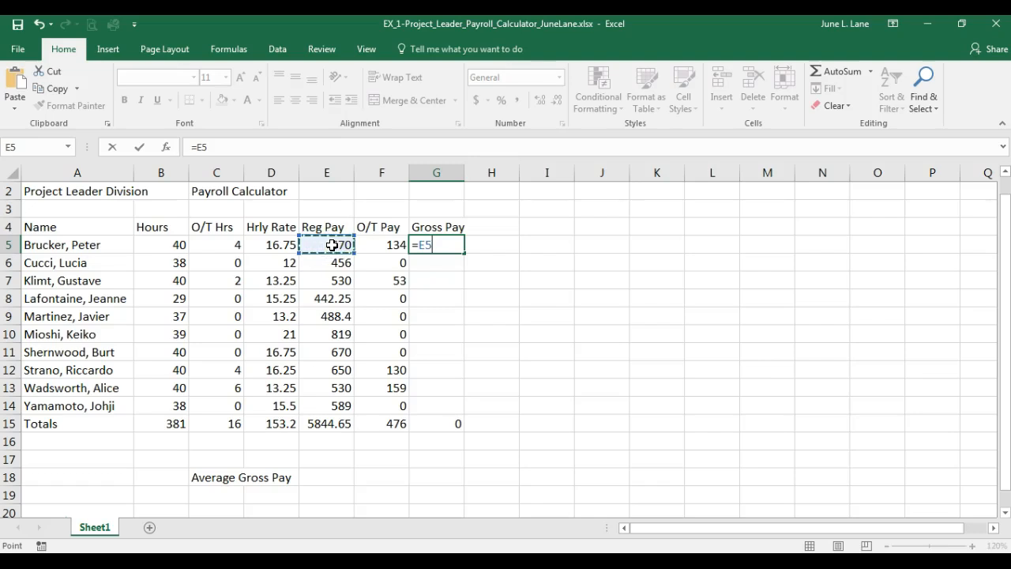
text(+)
click(383, 247)
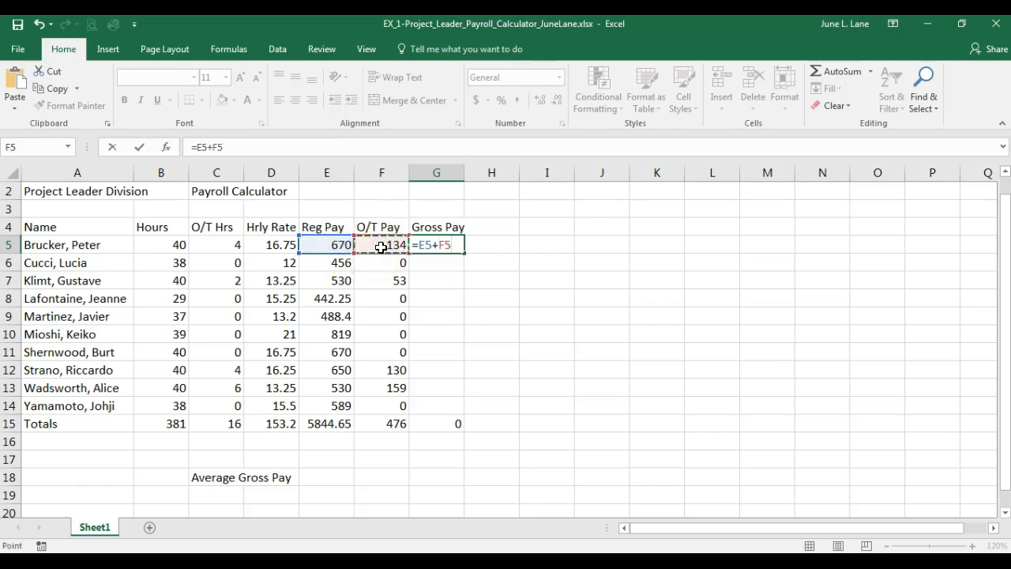
click(138, 150)
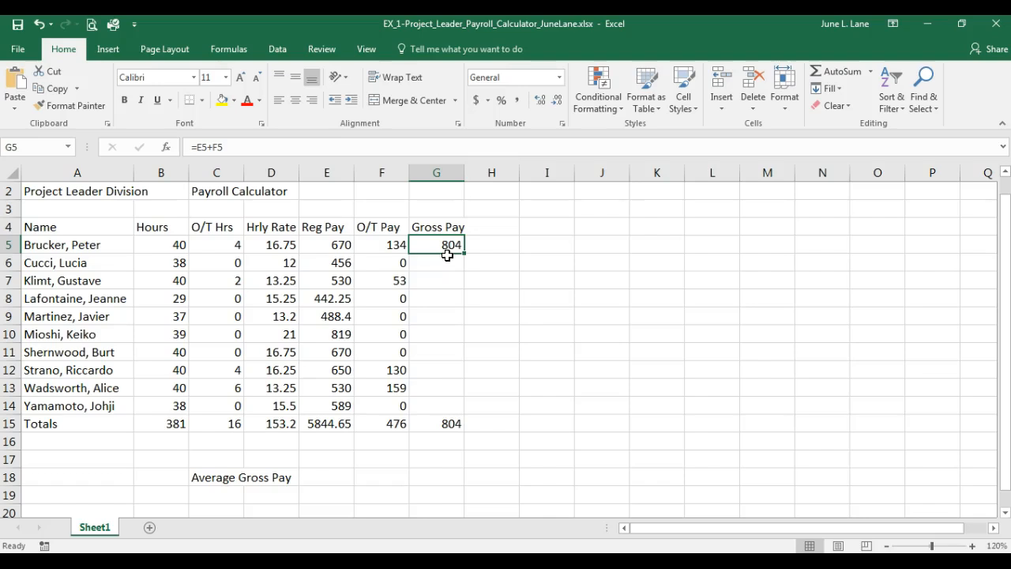
Edit the O/T Pay formula in cell F5 to =C5*(2.5*D5) and save the workbook
click(395, 243)
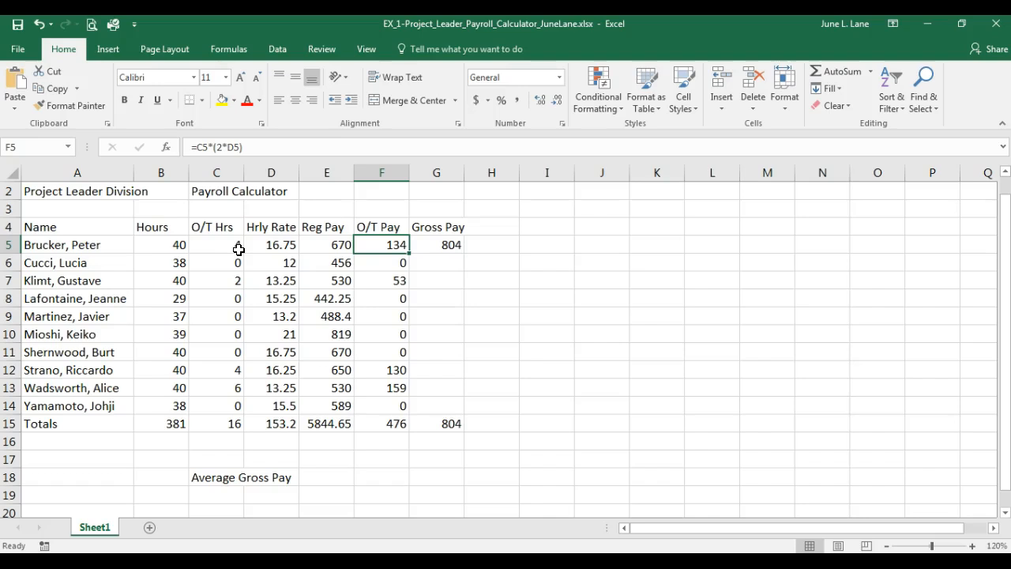
click(223, 148)
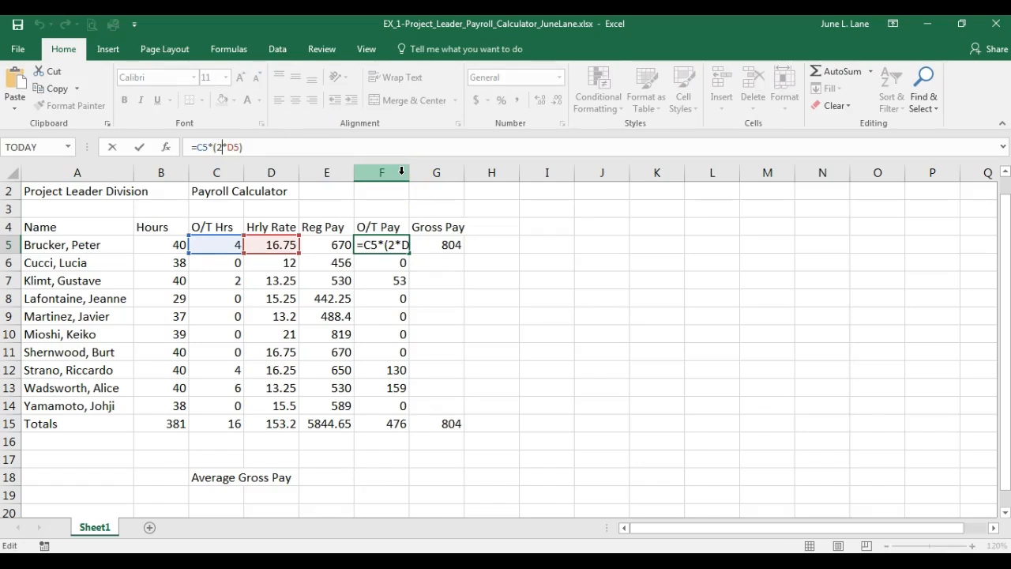
text(.5)
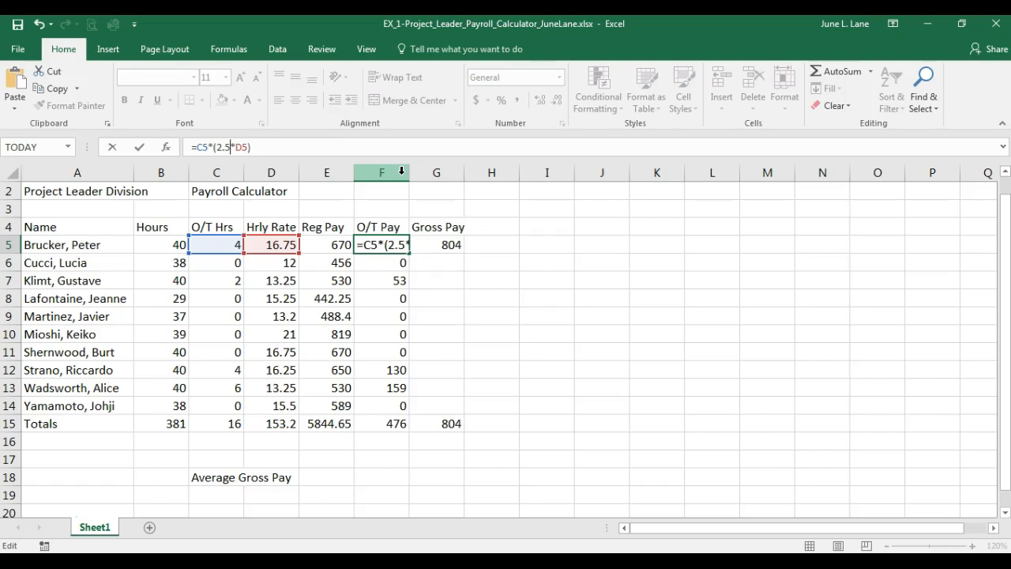
click(139, 151)
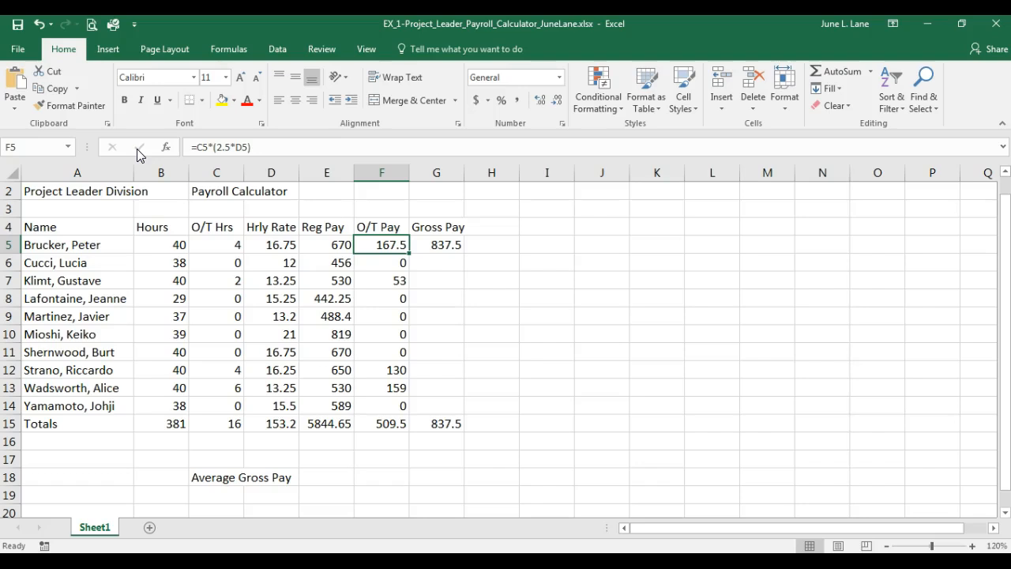
click(18, 26)
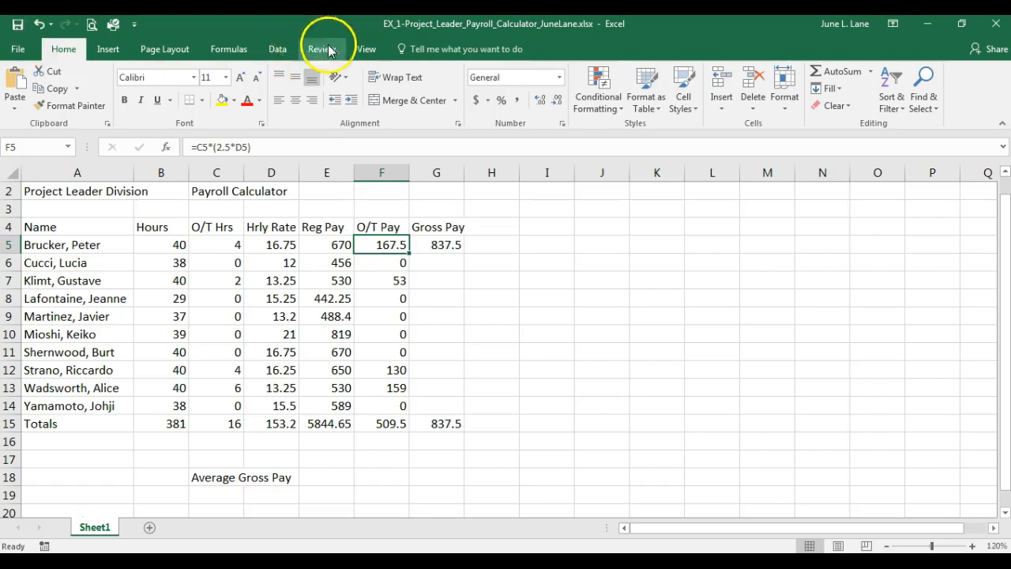
Switch the worksheet to Page Layout view and look over its header and footer areas
click(365, 50)
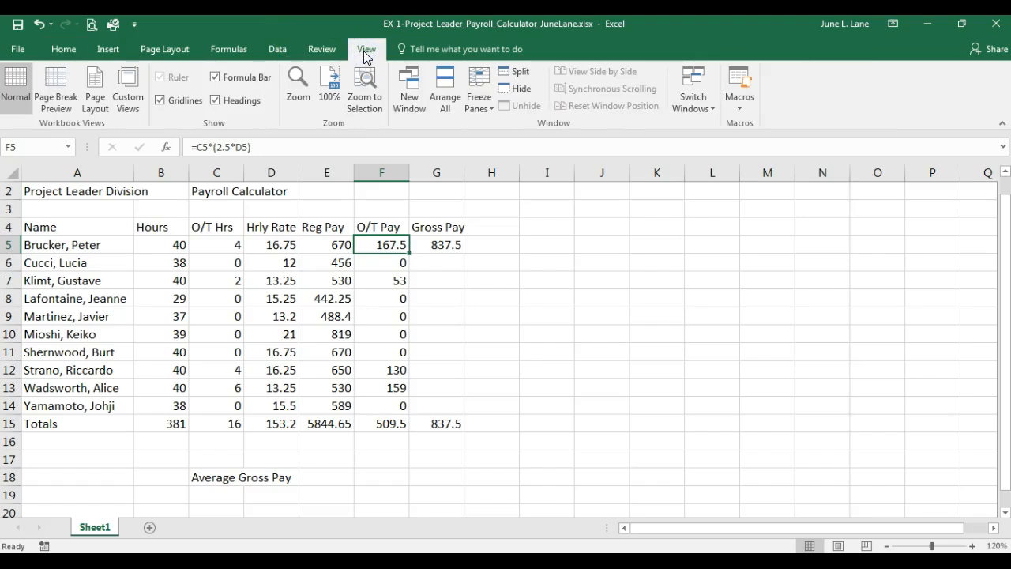
click(63, 49)
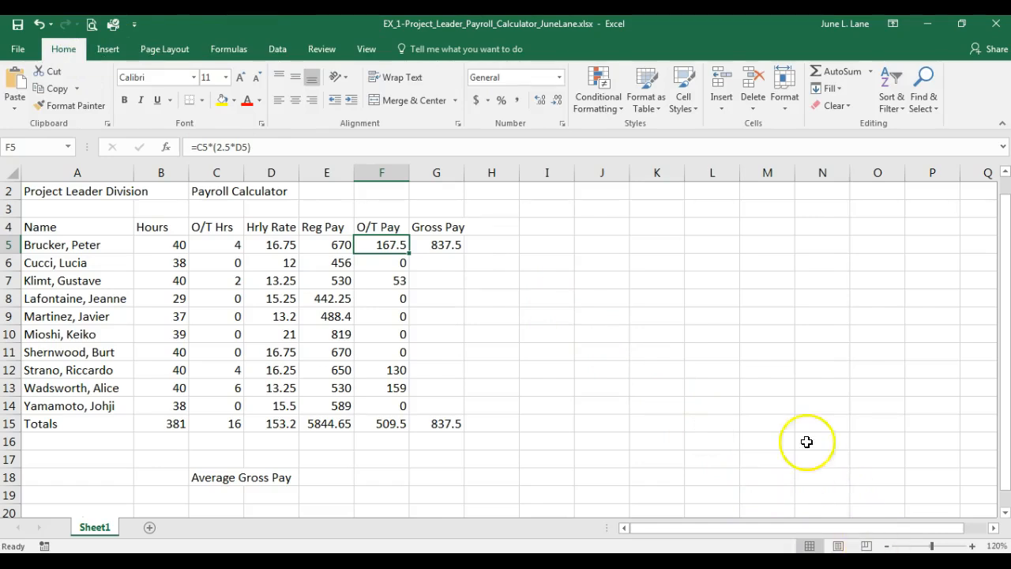
click(368, 51)
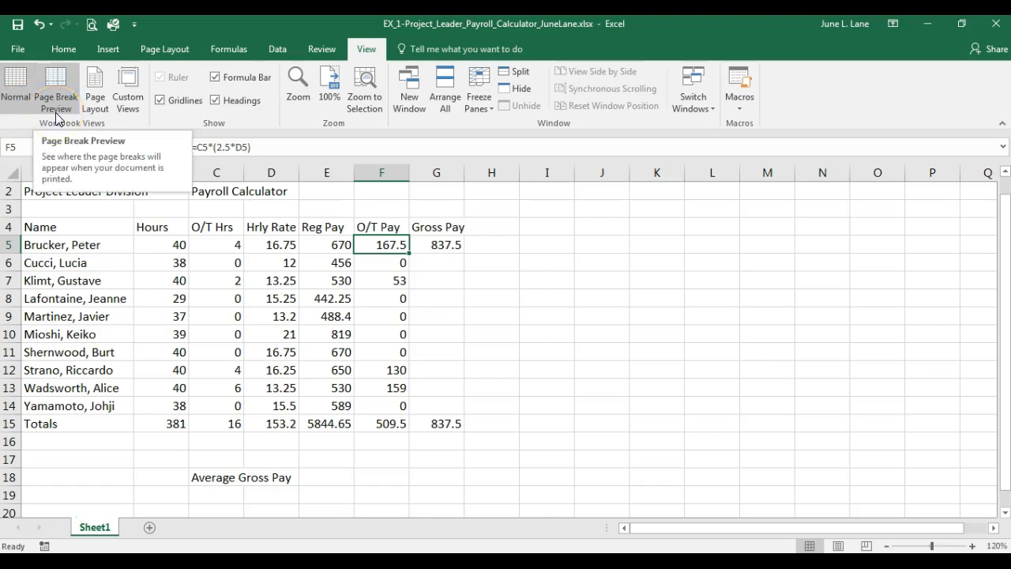
click(97, 114)
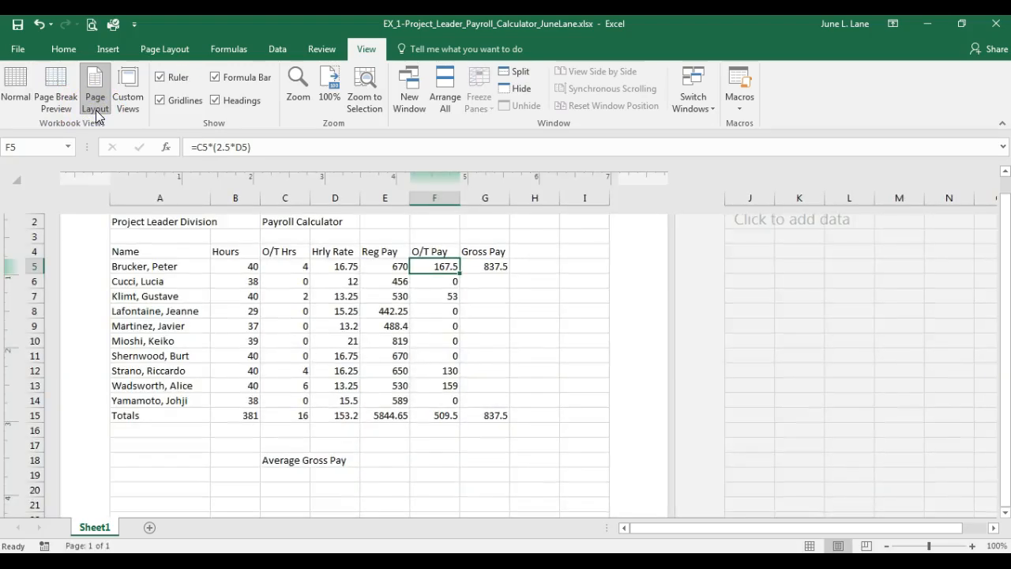
scroll(558, 336, up, 2)
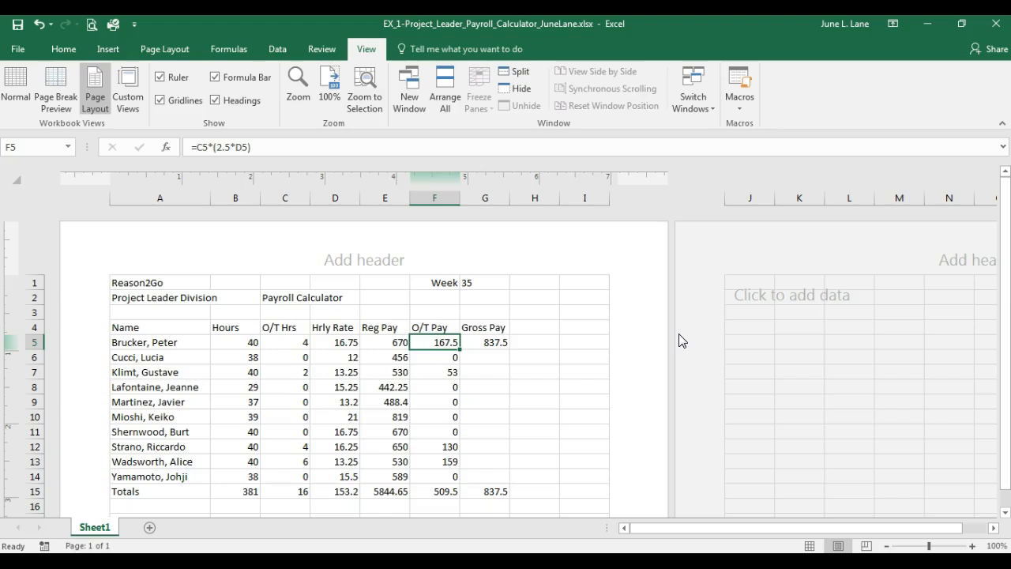
scroll(682, 341, down, 10)
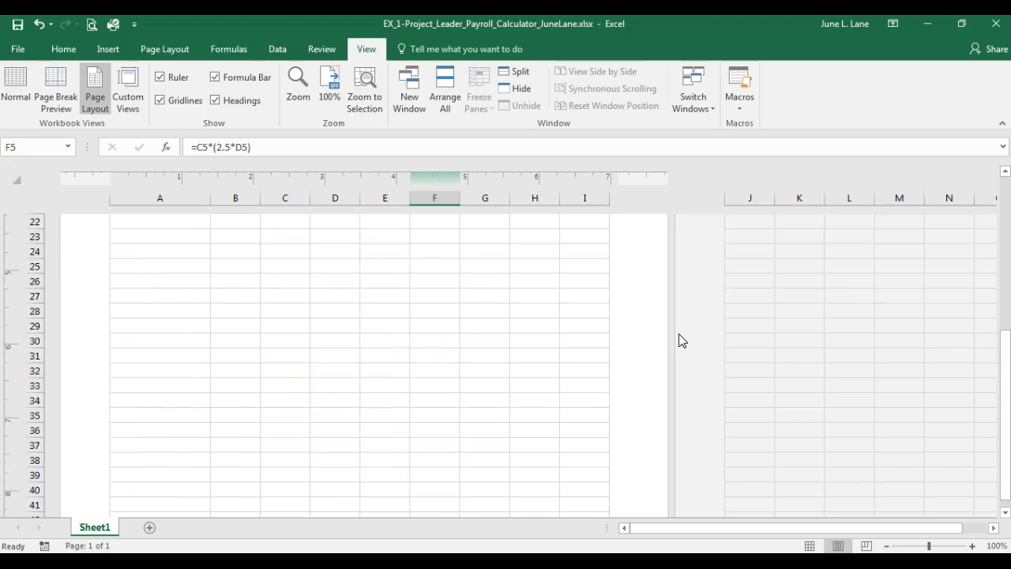
click(619, 377)
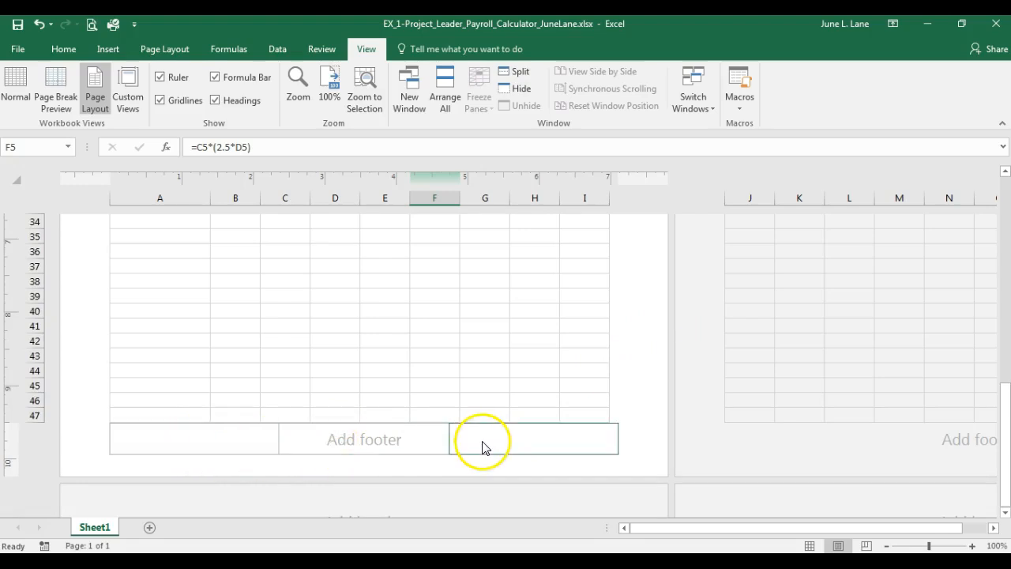
click(520, 443)
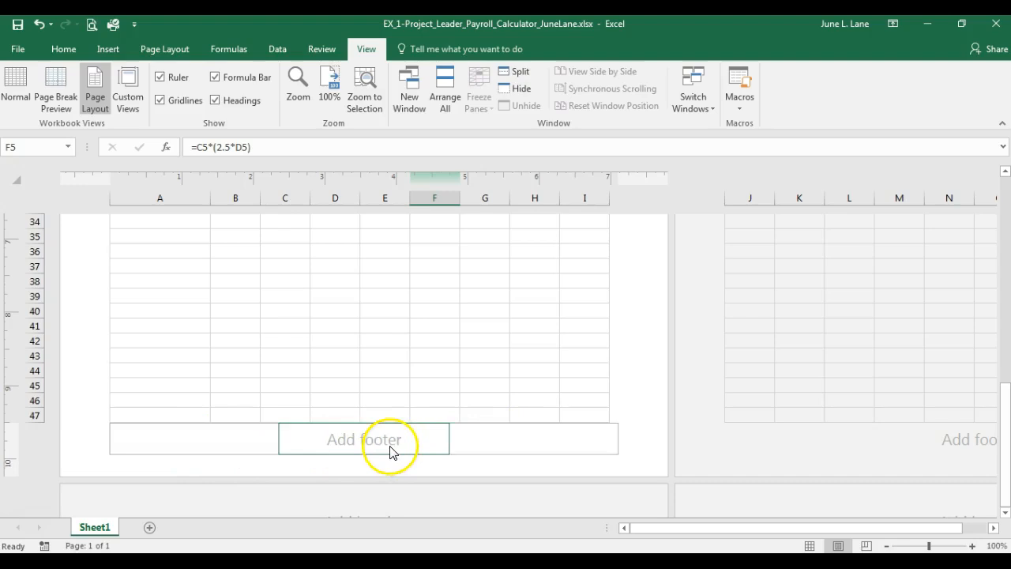
scroll(242, 447, up, 2)
scroll(243, 447, up, 10)
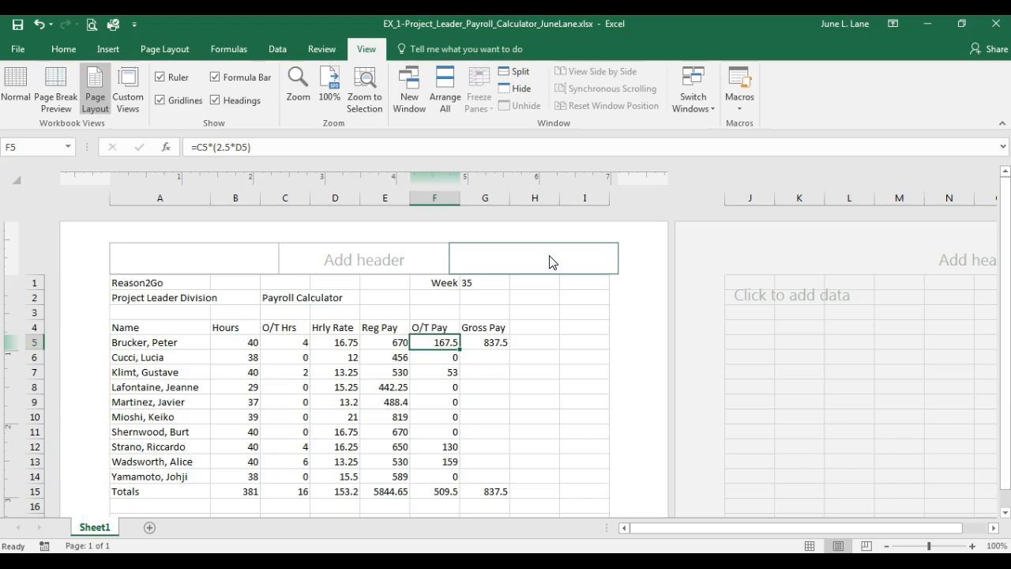
Enter Reason2Go in the left header section and Project Leader Payroll Calcuator in the center section
click(207, 256)
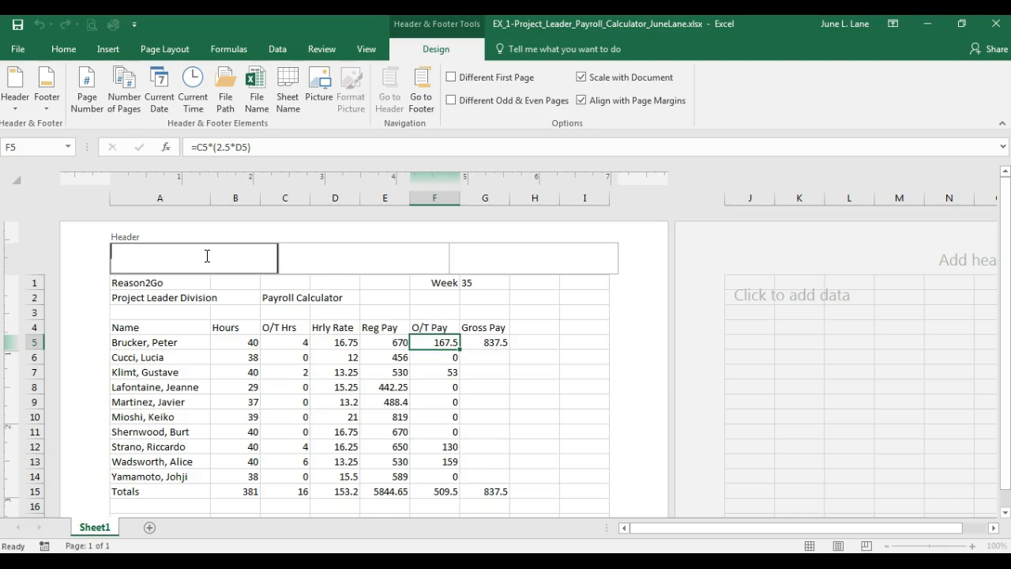
text(Reason2Go)
click(368, 248)
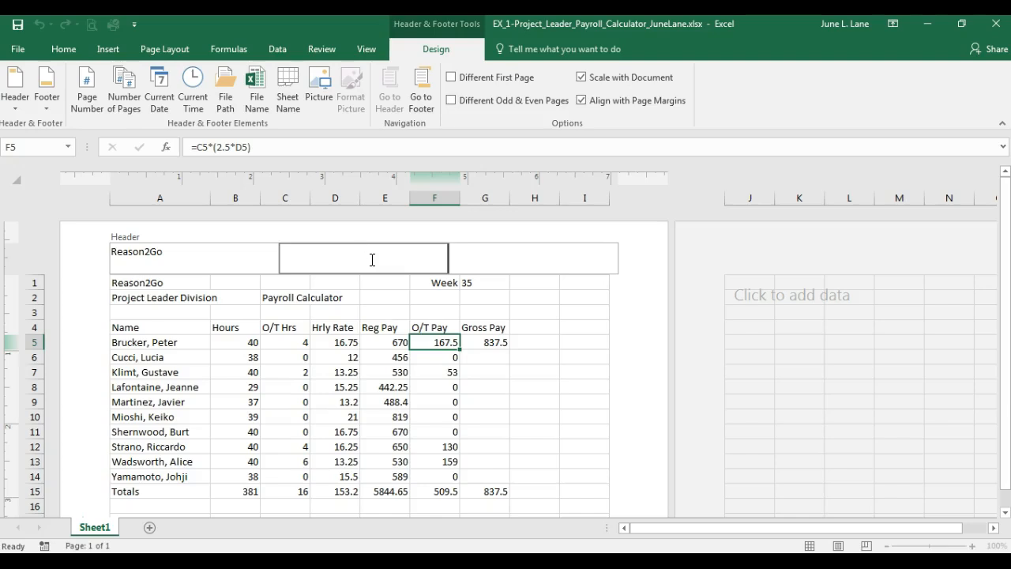
text(Project Leader Payroll Calcuator)
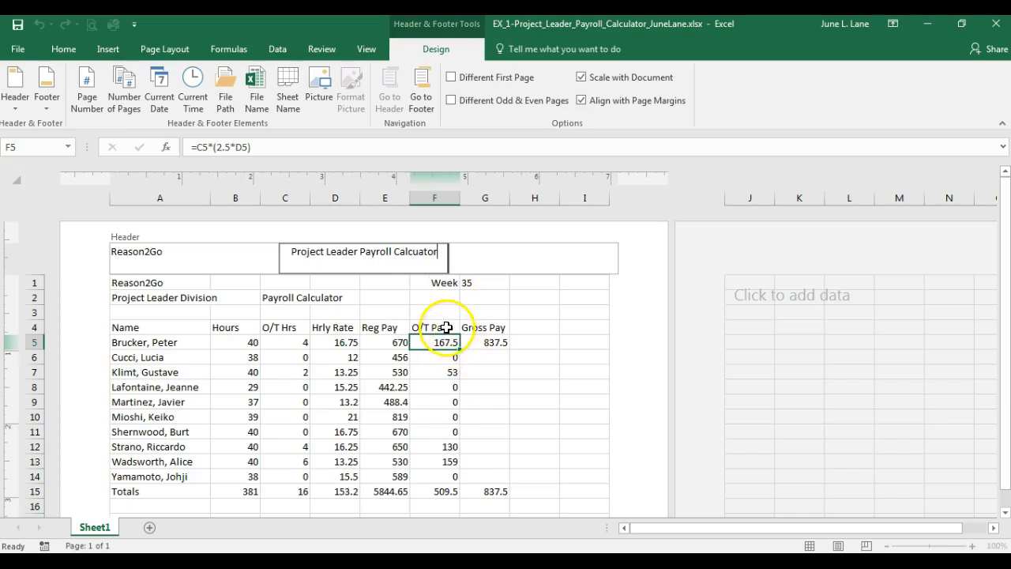
Enter Week 35 in the right header section
click(549, 251)
text(Week 25)
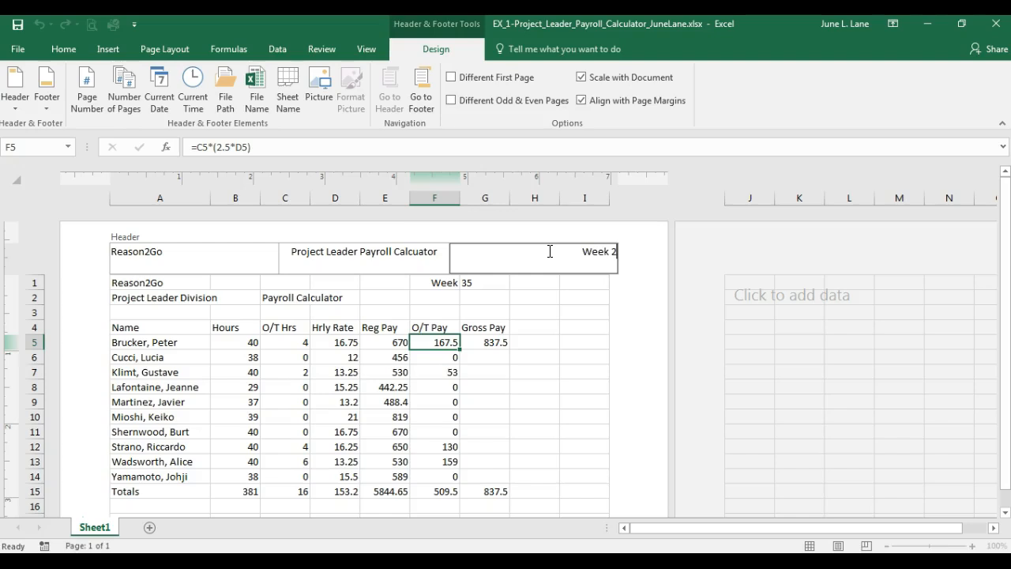
key(BackSpace)
key(BackSpace)
text(35)
Finish the header entry and select cells A1:G2 containing the worksheet's title rows
click(147, 284)
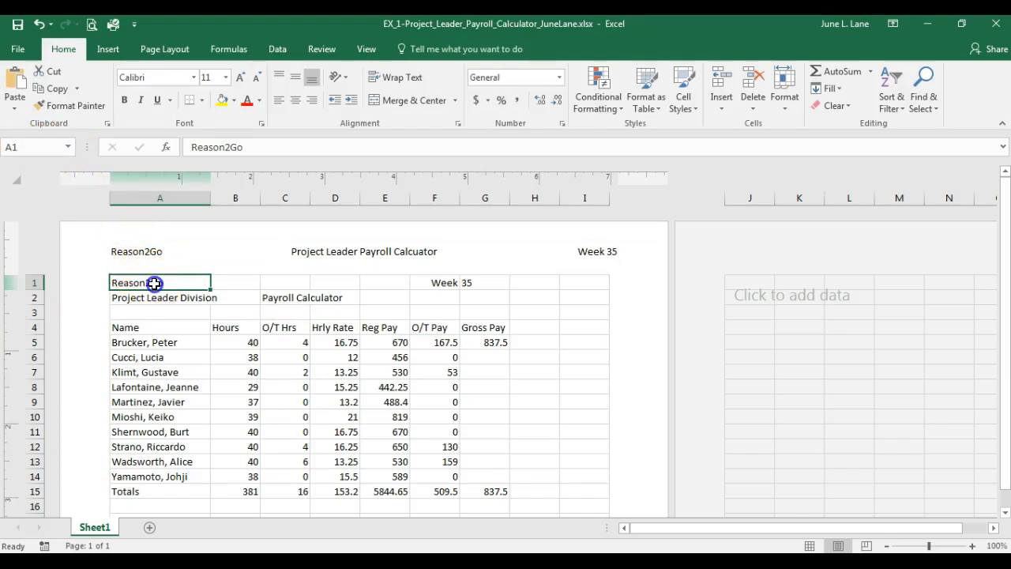
drag(155, 283, 484, 295)
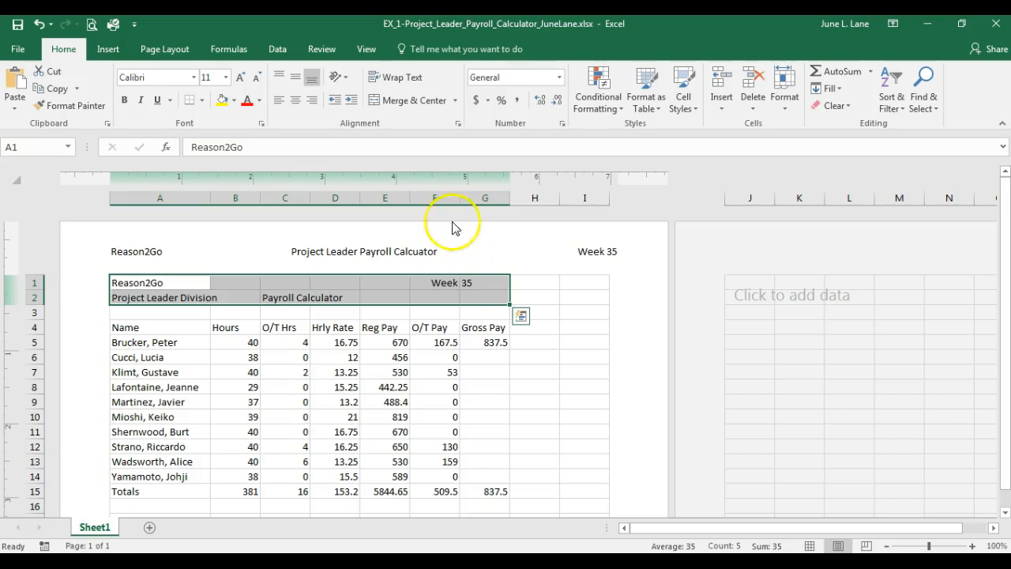
click(367, 47)
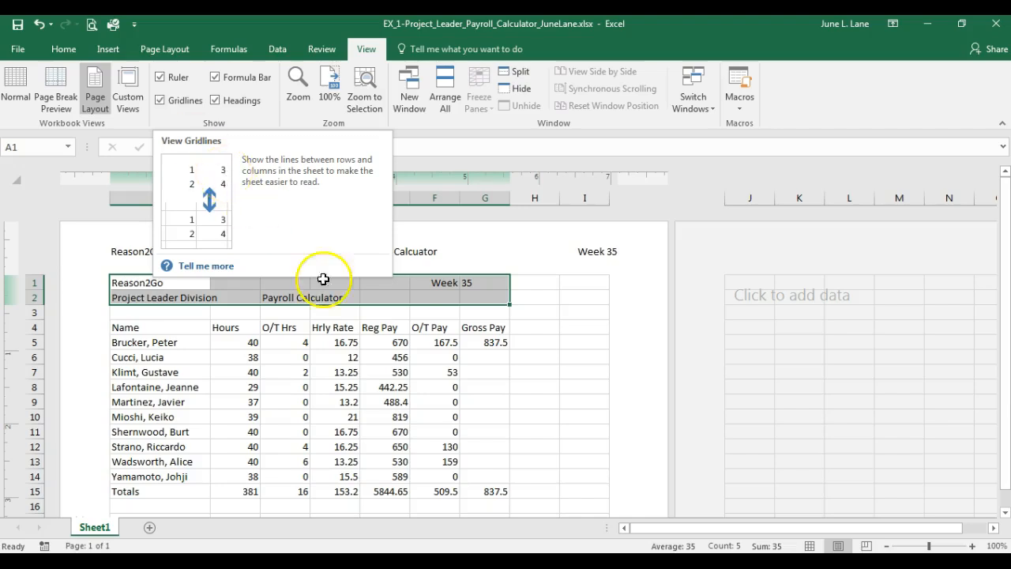
Extend the print area down to row 20 in Page Break Preview and return to Page Layout view
click(867, 546)
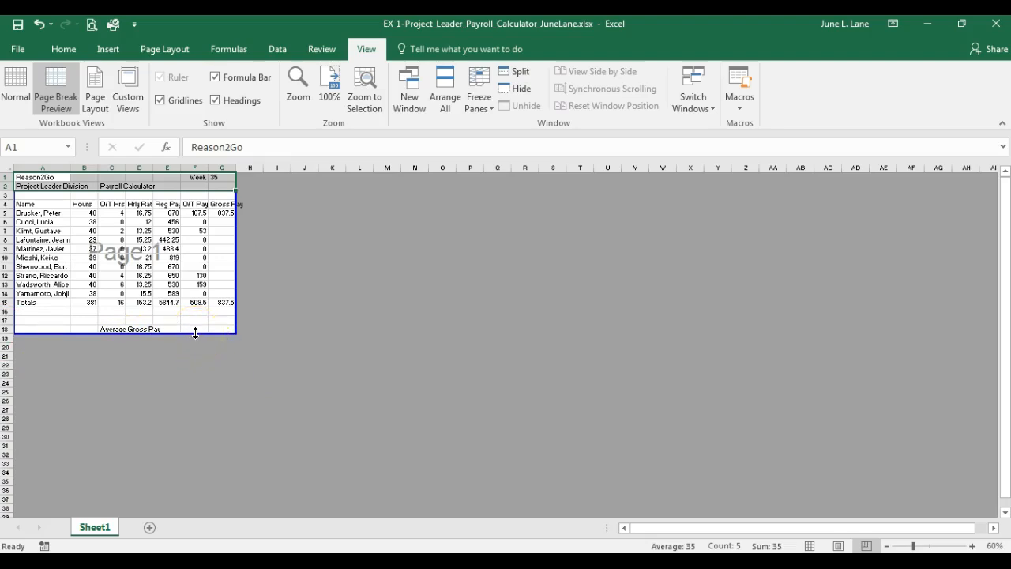
drag(195, 332, 191, 353)
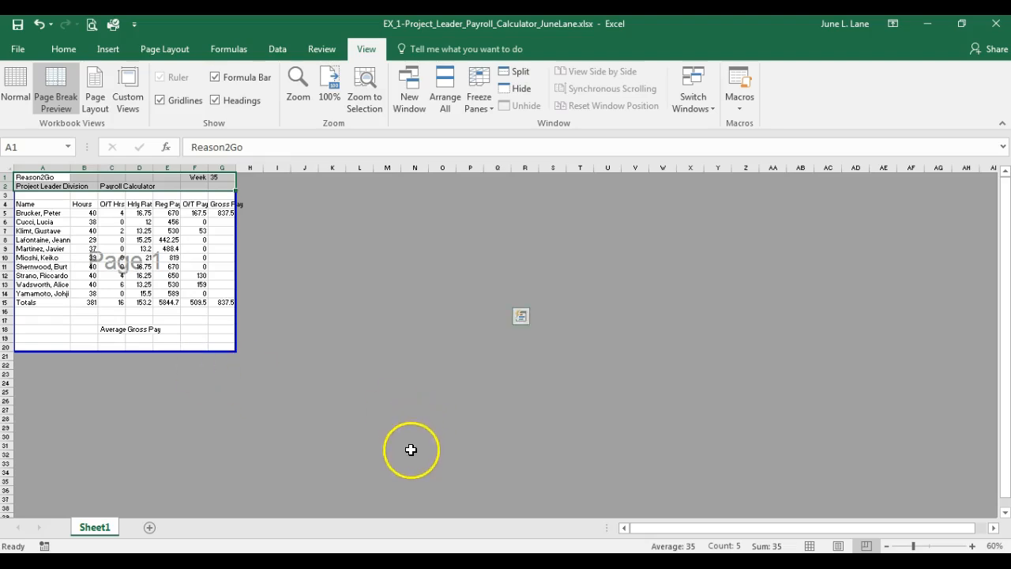
click(839, 546)
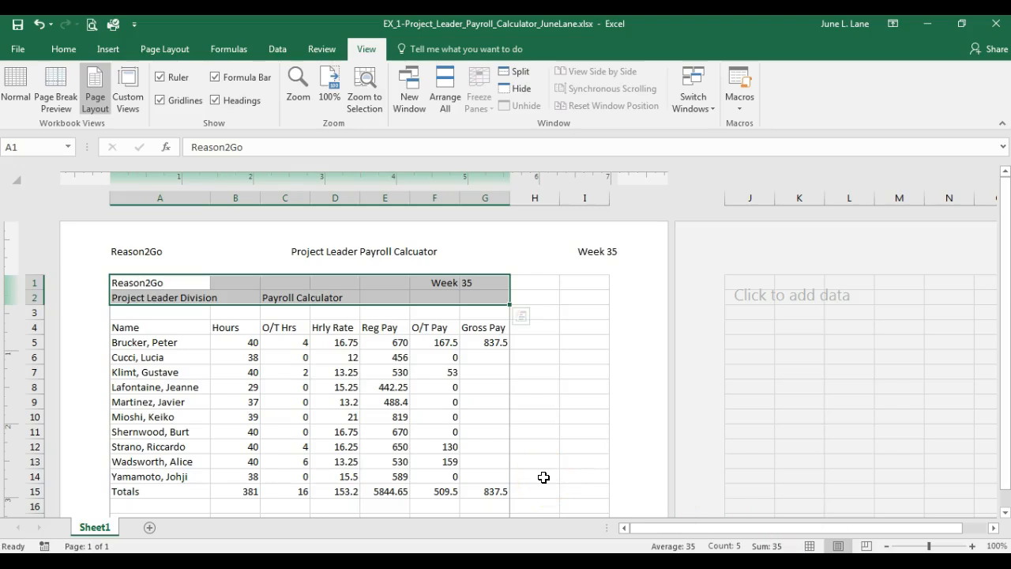
scroll(544, 477, down, 3)
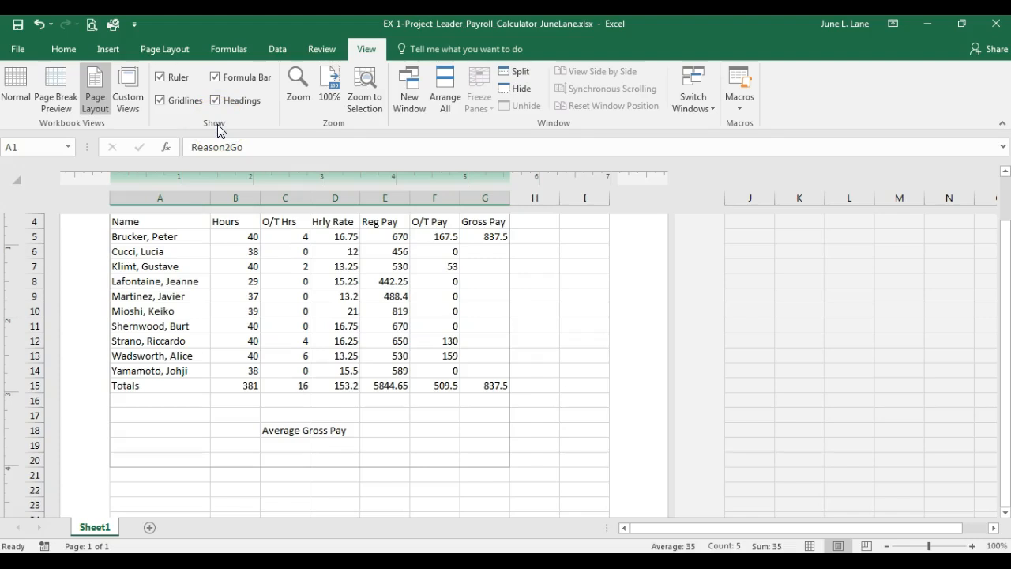
Hide the ruler and the gridlines on the worksheet
click(190, 49)
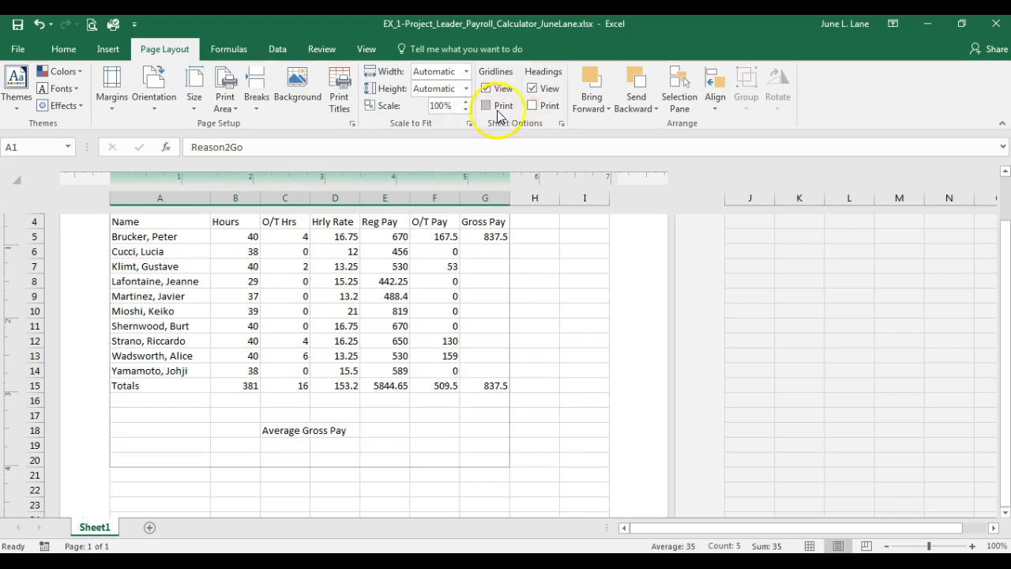
click(368, 50)
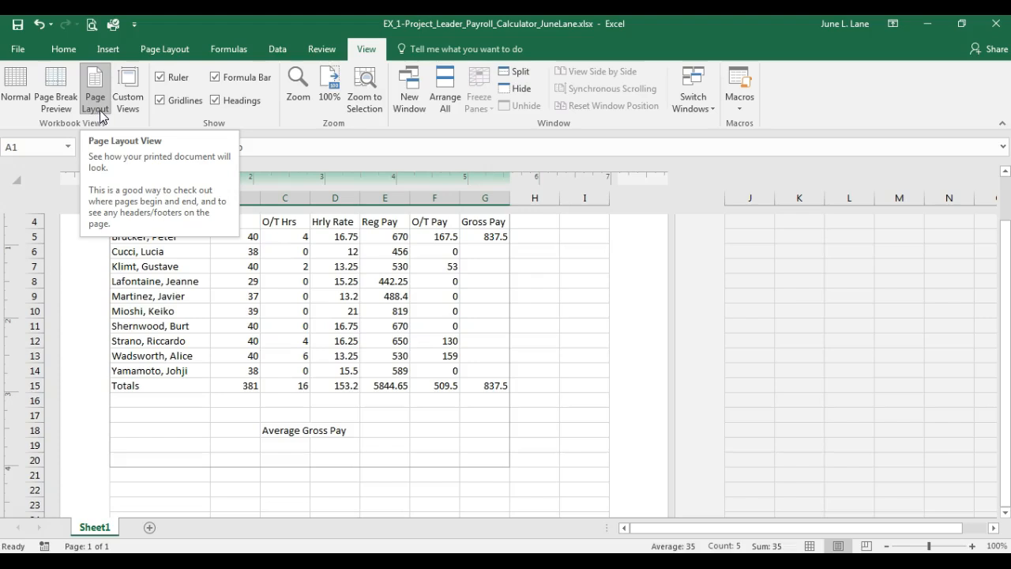
click(161, 77)
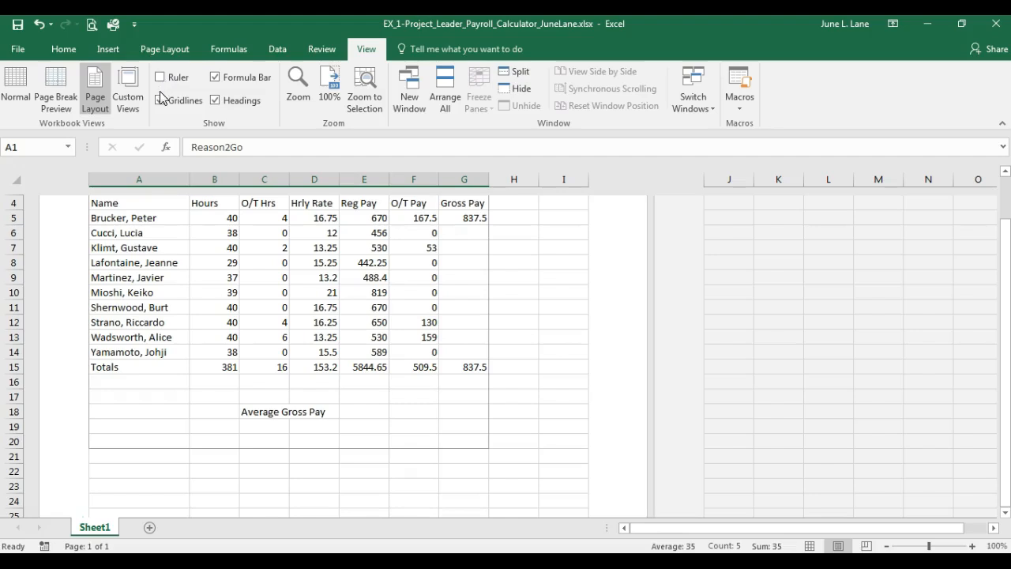
click(161, 102)
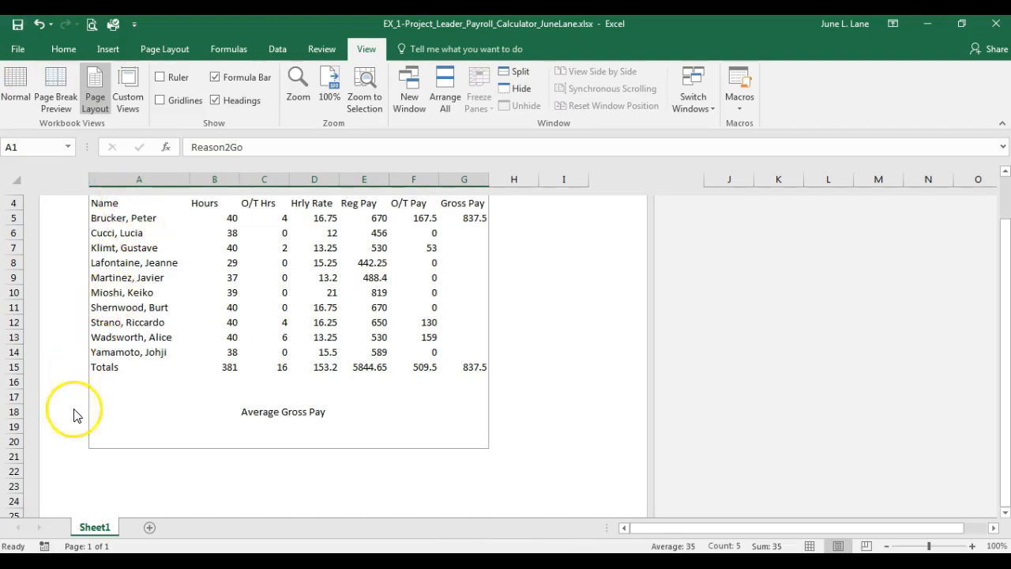
Enter the text Your Name in cell A20
click(105, 440)
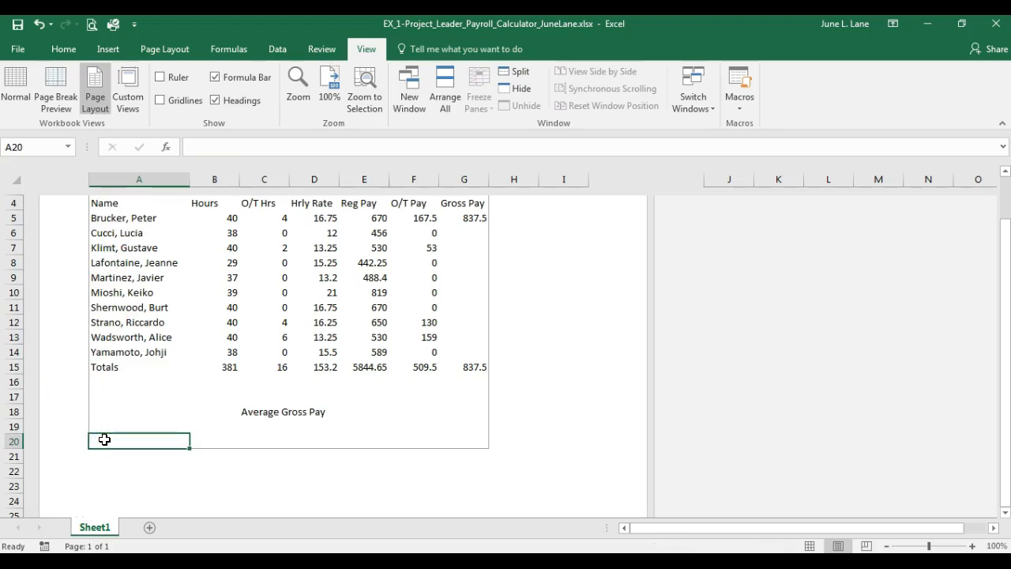
text(JUne)
key(BackSpace)
key(BackSpace)
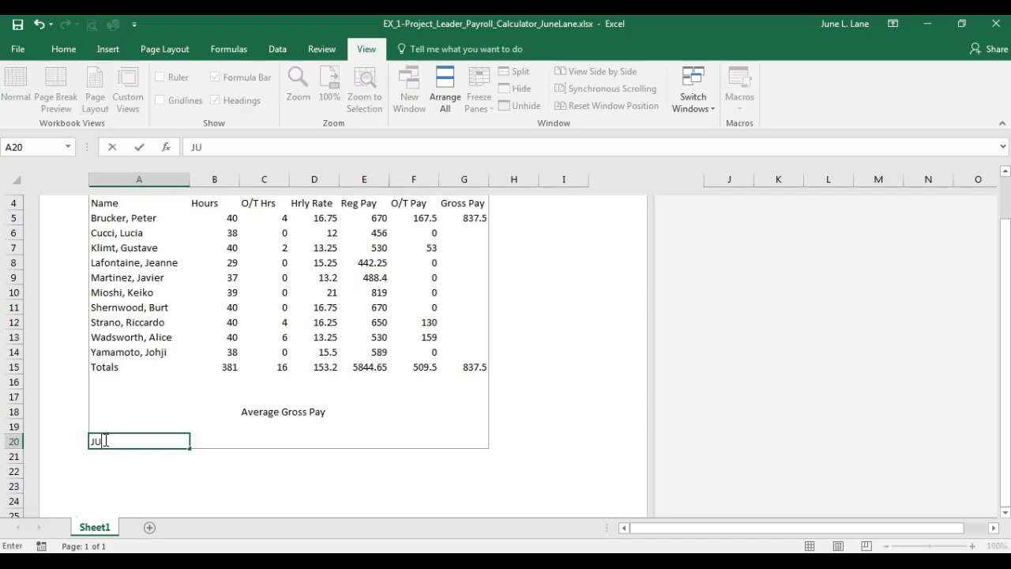
key(BackSpace)
key(BackSpace)
text(Your a)
key(BackSpace)
text(b)
key(BackSpace)
text(Bam)
key(BackSpace)
key(BackSpace)
key(BackSpace)
text(Name)
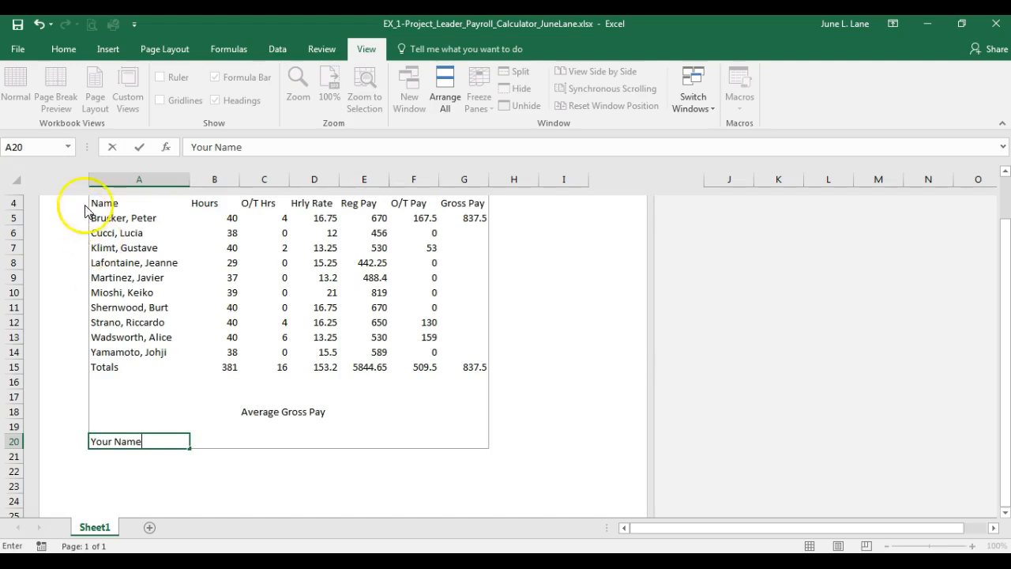
click(141, 147)
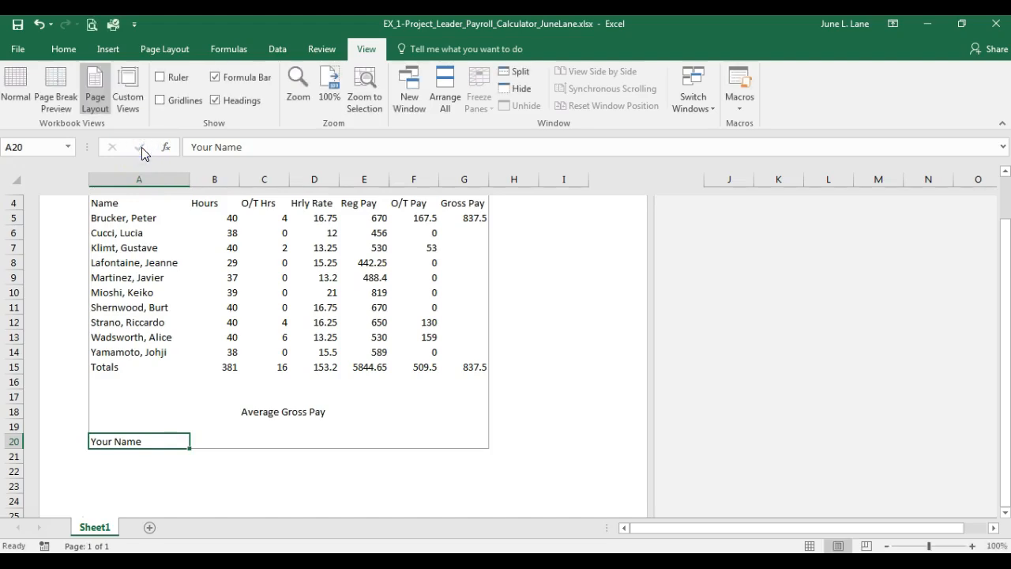
Try landscape page orientation and switch the worksheet back to portrait
click(171, 49)
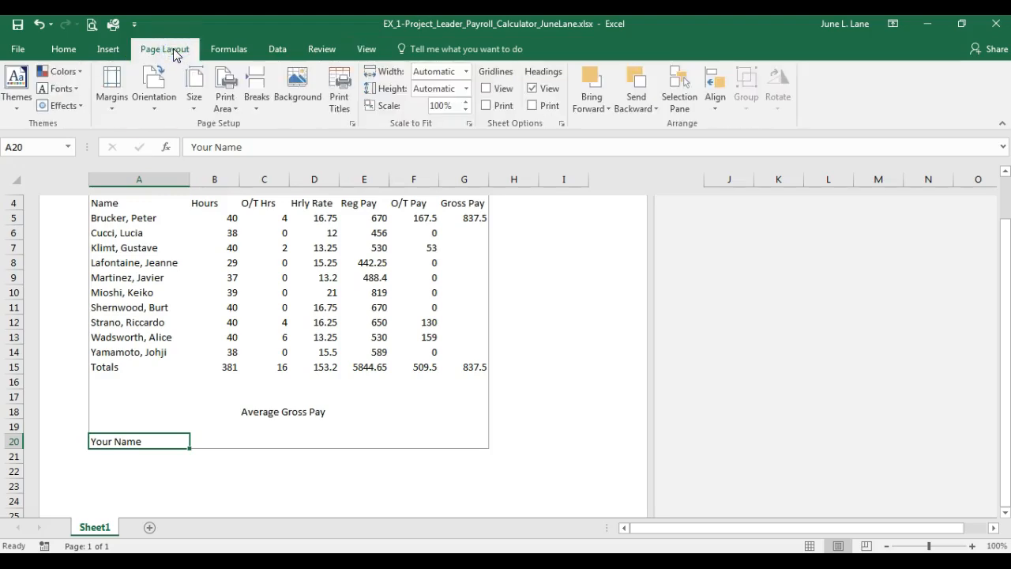
click(162, 112)
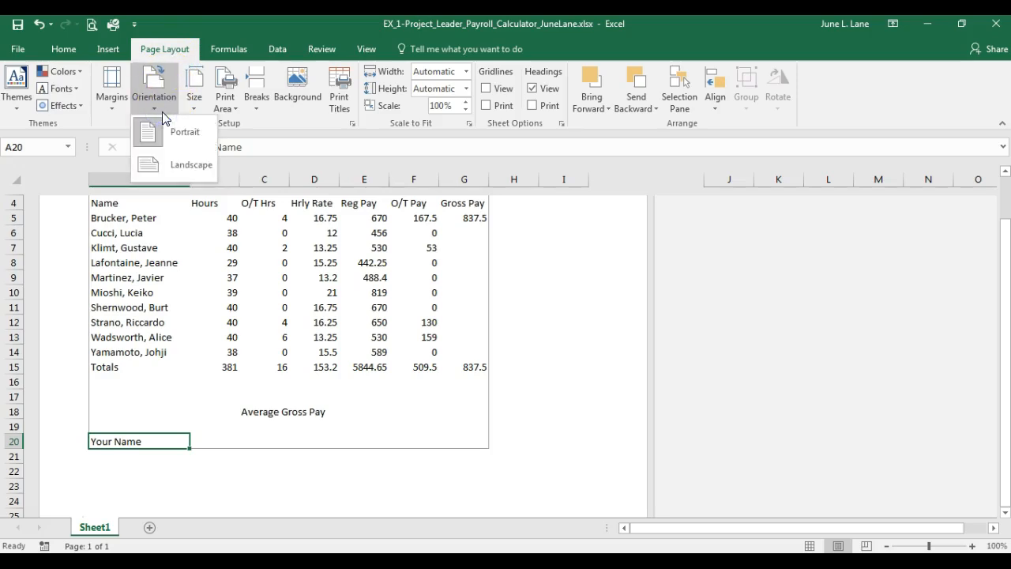
click(176, 166)
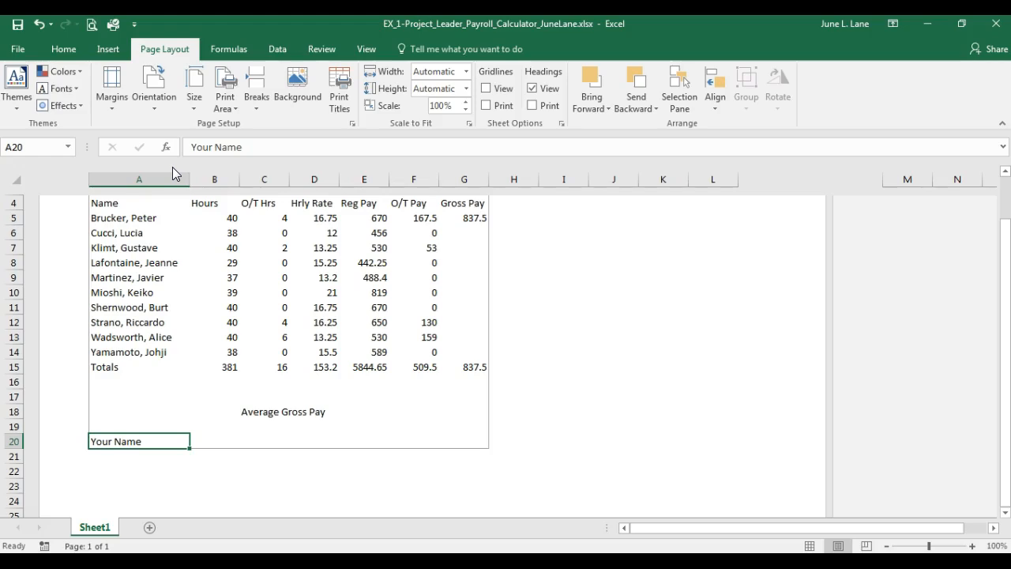
click(156, 107)
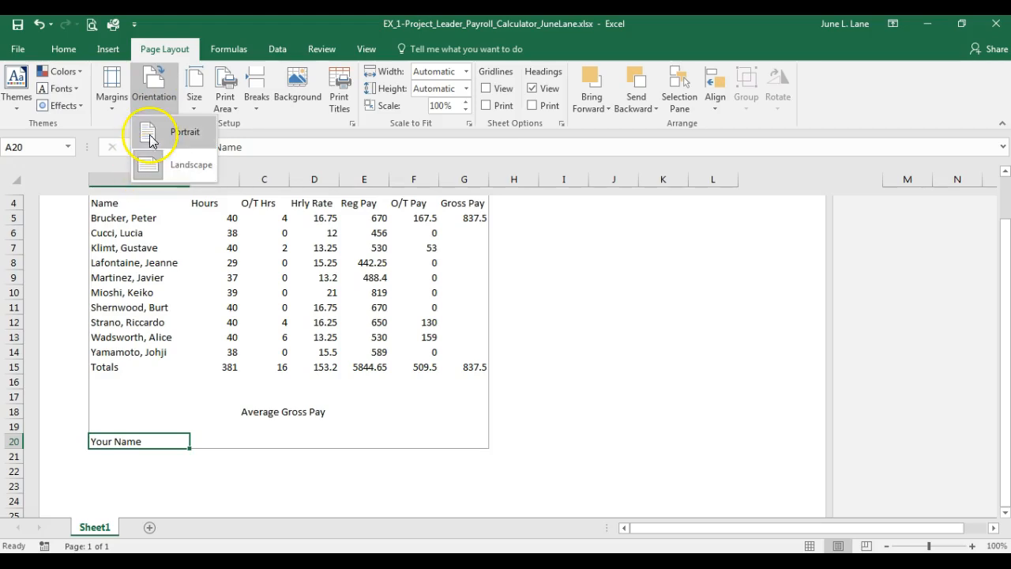
click(152, 139)
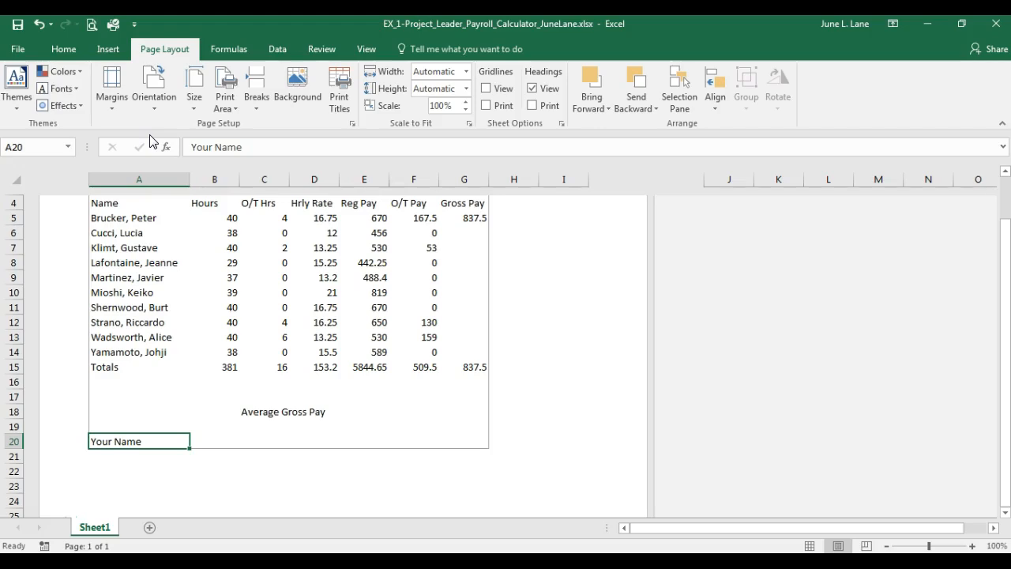
Turn on both printing and on-screen viewing of the worksheet's gridlines
click(486, 106)
click(485, 89)
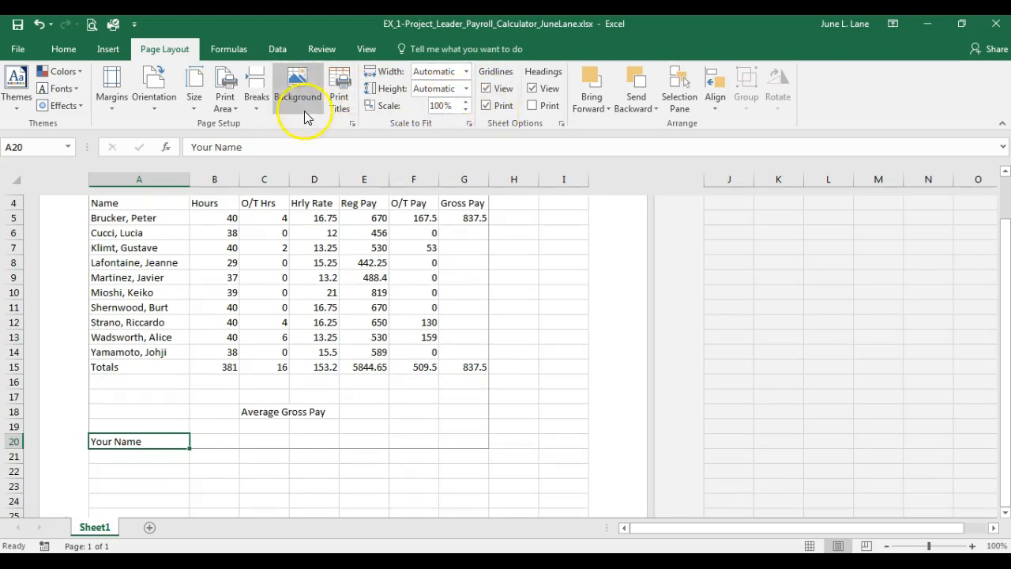
click(370, 49)
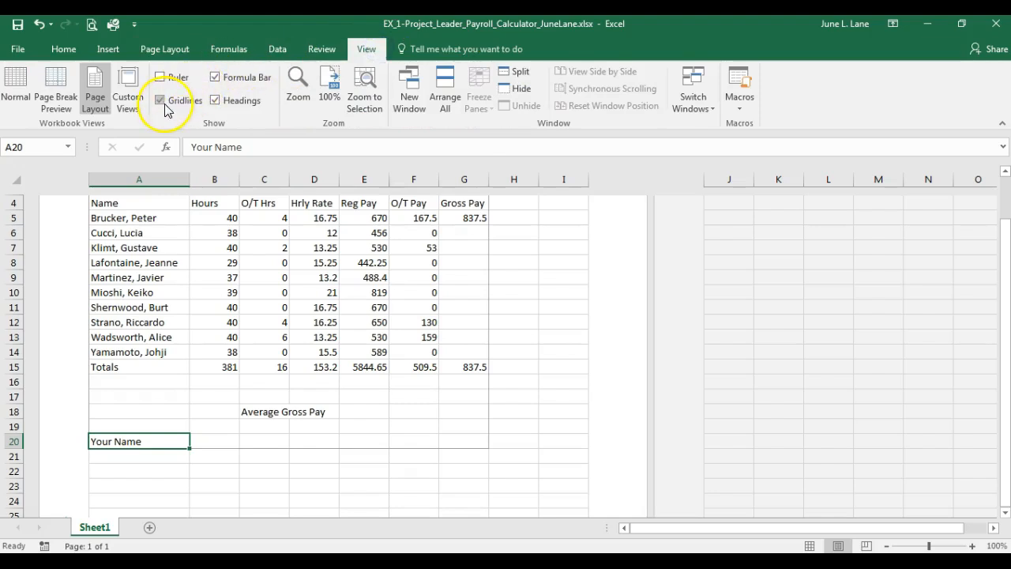
click(164, 48)
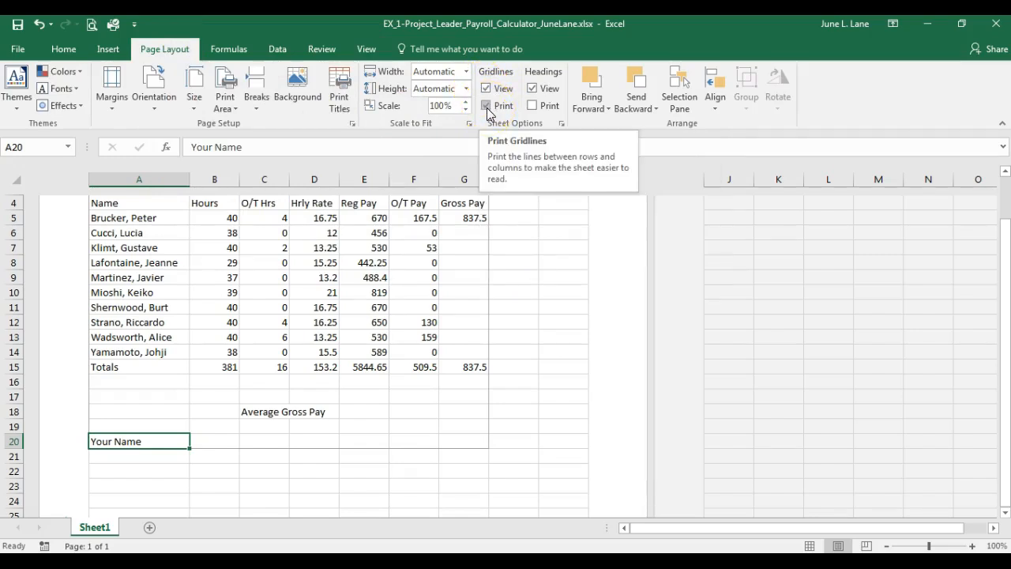
Open the print preview of the payroll worksheet to check its header, gridlines and layout
click(20, 52)
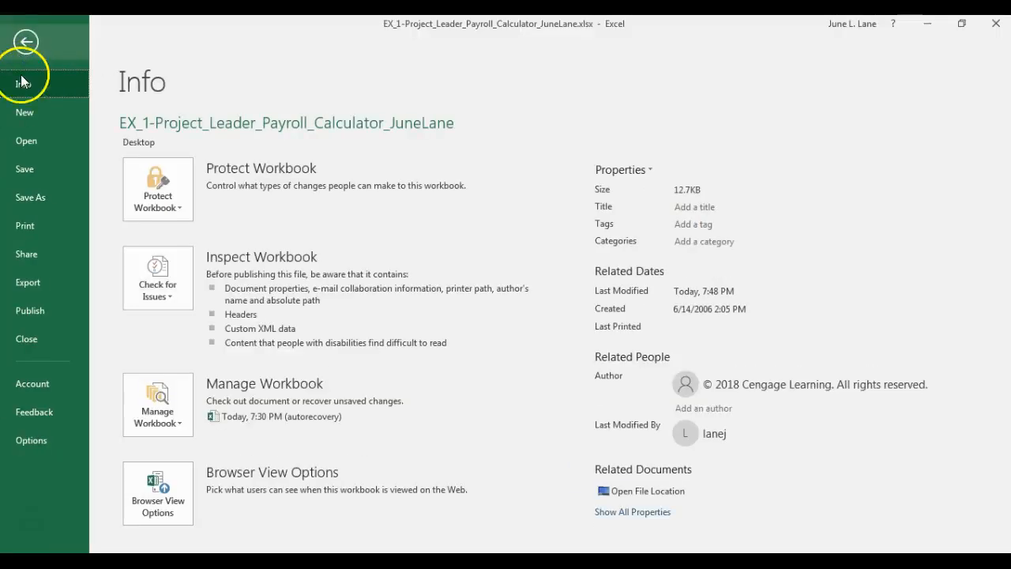
click(29, 227)
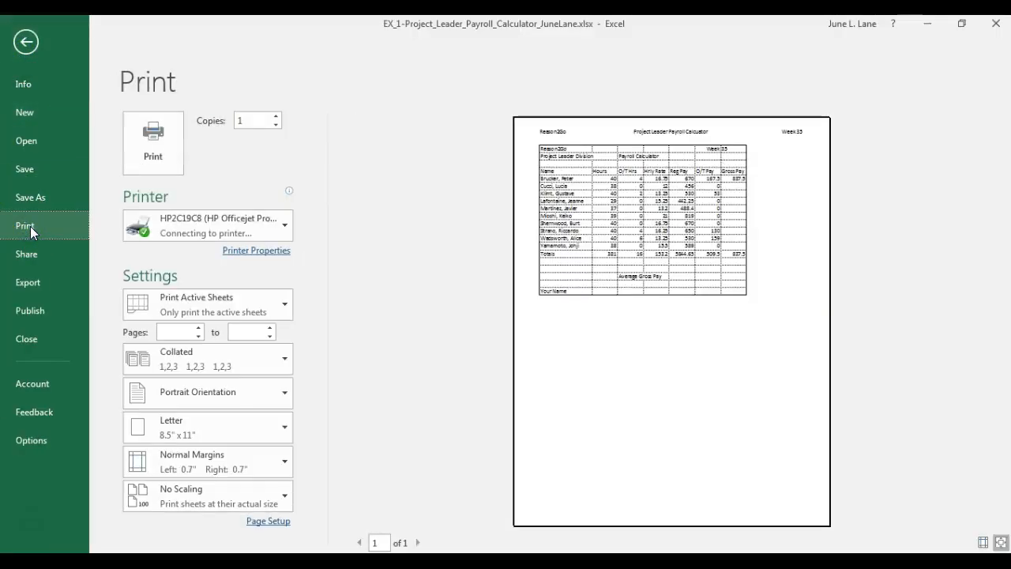